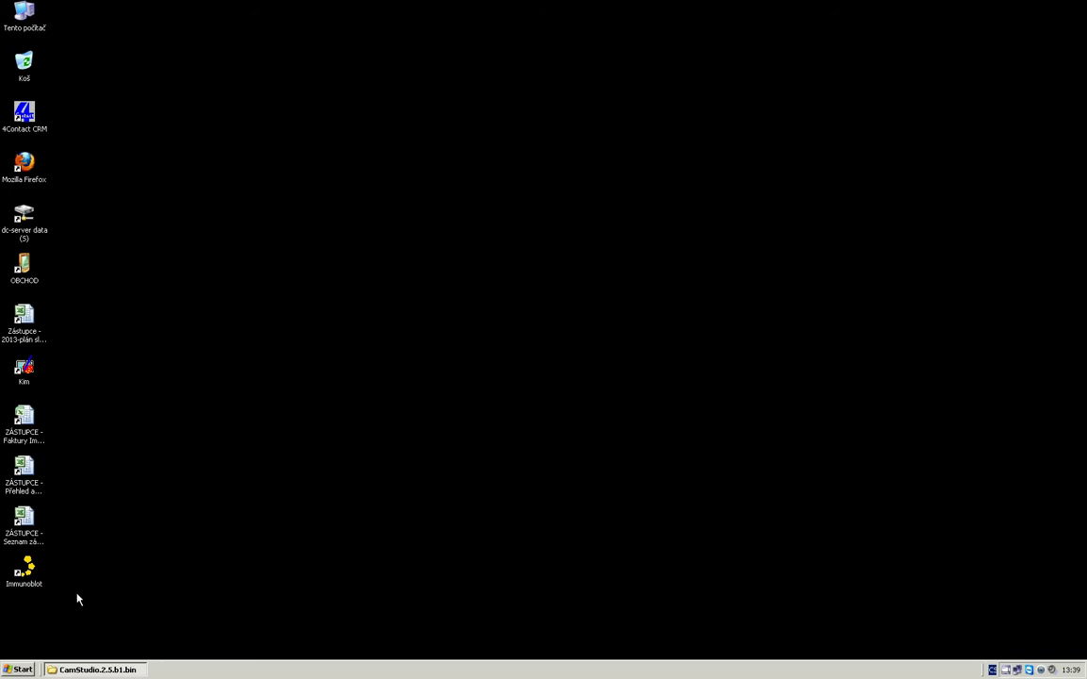
Launch the Immunoblot software from the desktop and scan the strip protocol image.
click(29, 566)
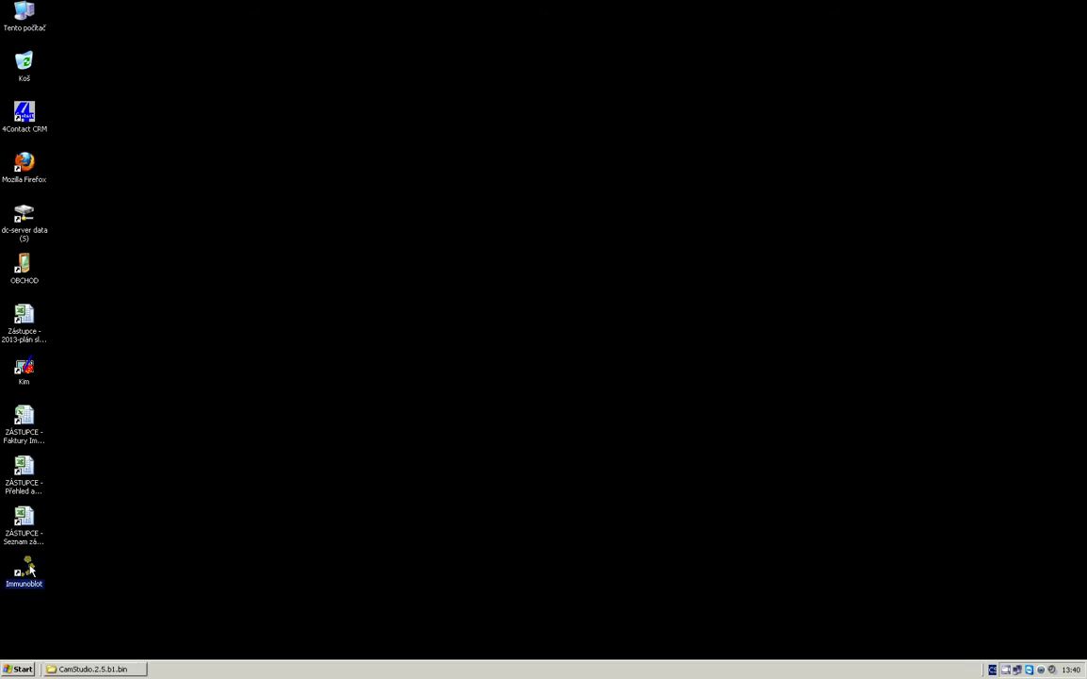
double_click(30, 567)
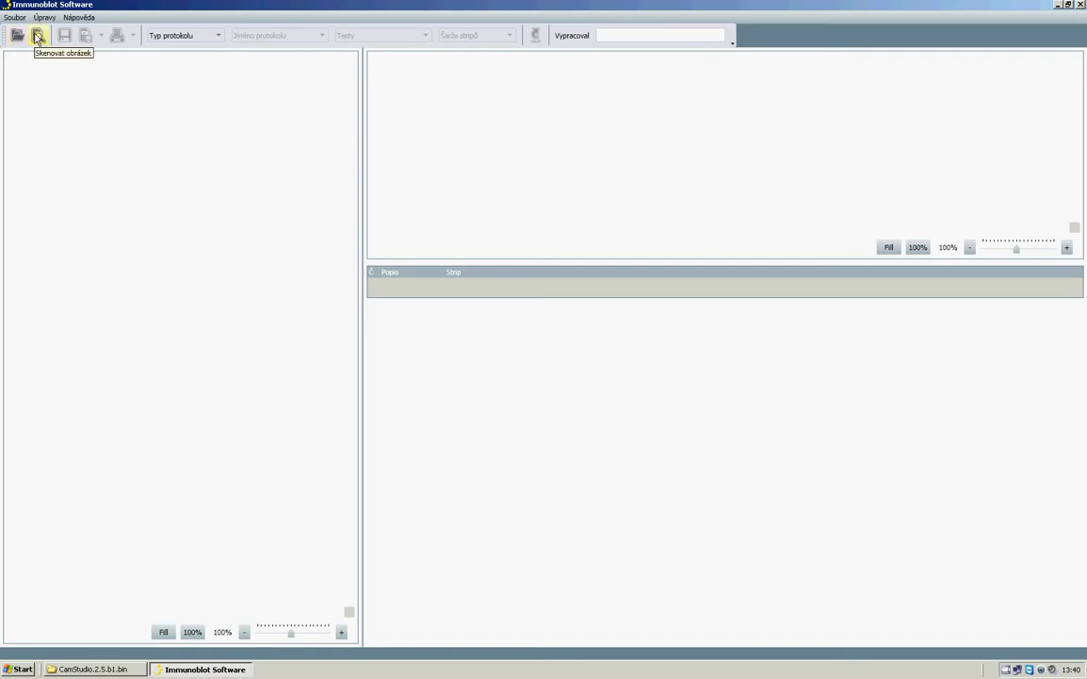
click(39, 36)
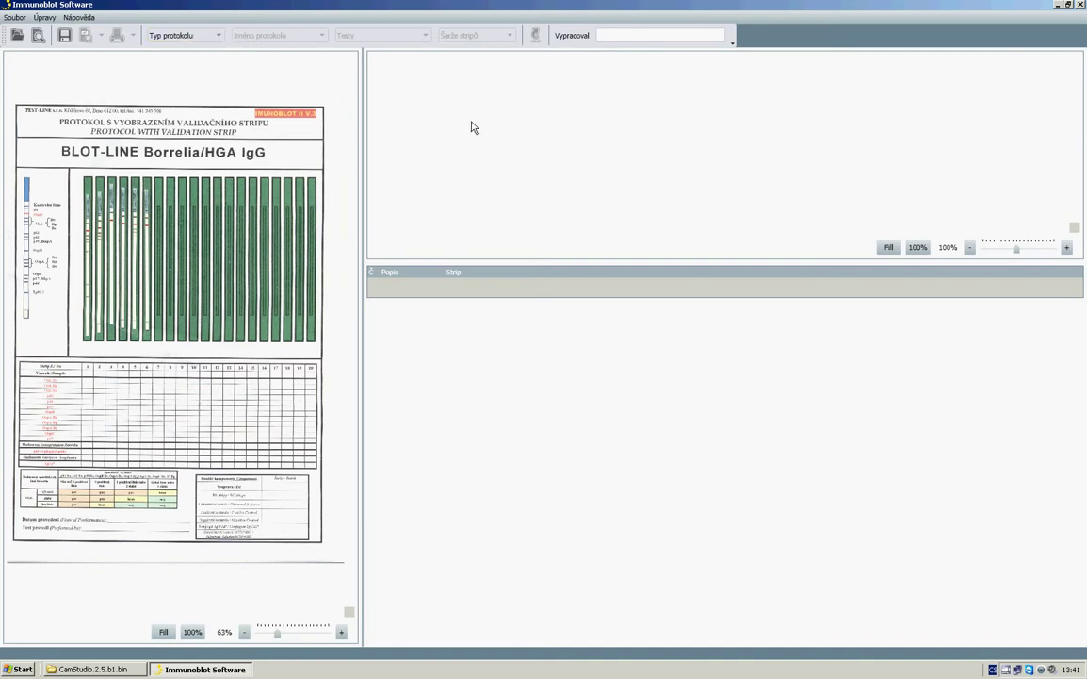
Set the protocol type to BLOT-LINE and the protocol name to Borrelia/HGA IgG.
click(218, 36)
click(179, 63)
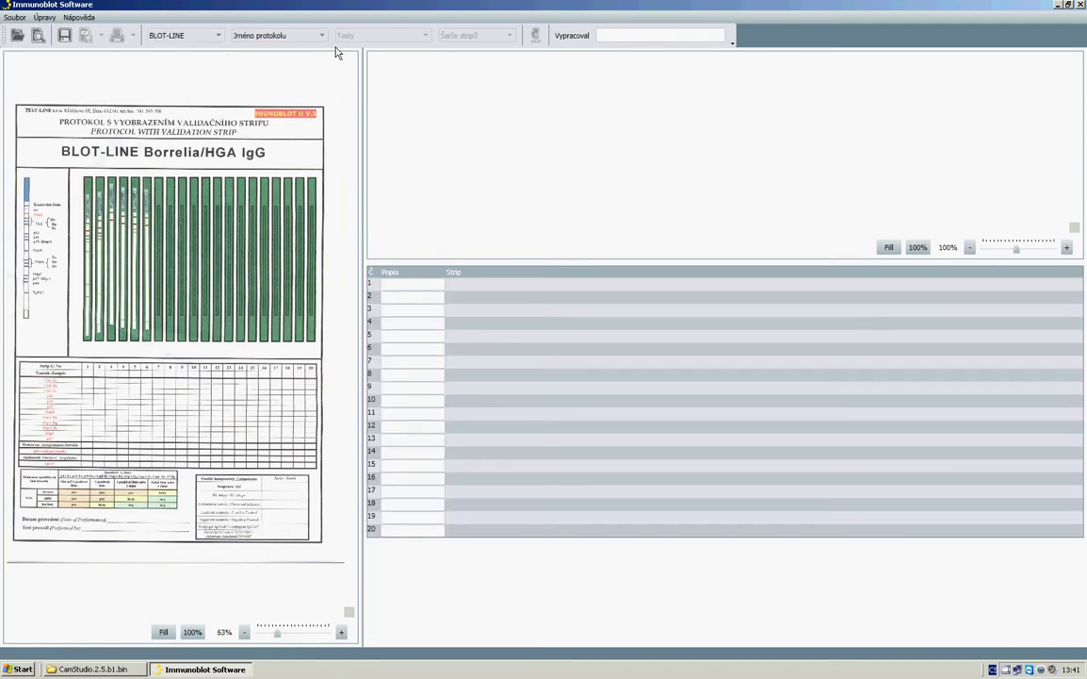
click(322, 37)
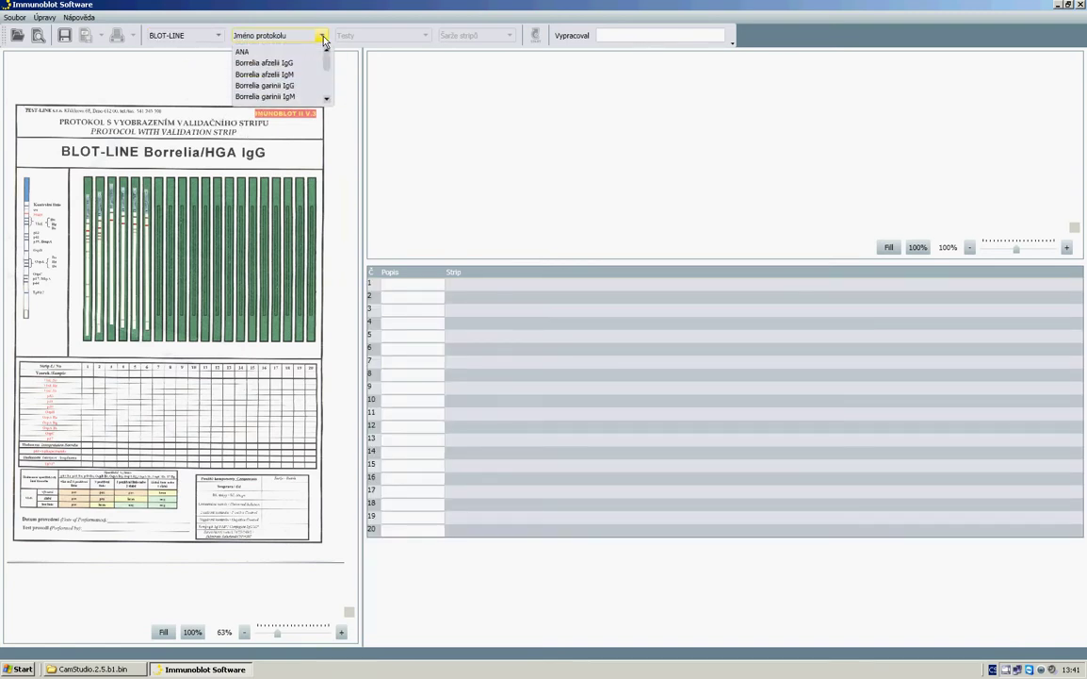
scroll(326, 72, down, 1)
scroll(326, 75, down, 4)
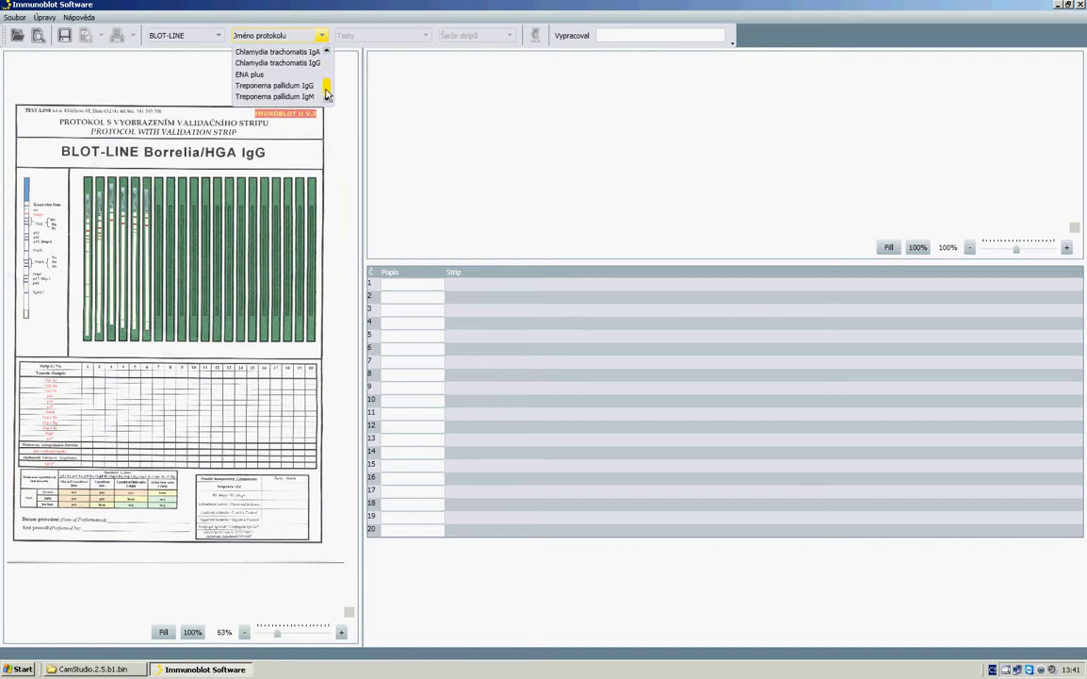
mouse_move(326, 85)
mouse_down()
mouse_move(326, 65)
mouse_move(327, 78)
mouse_up()
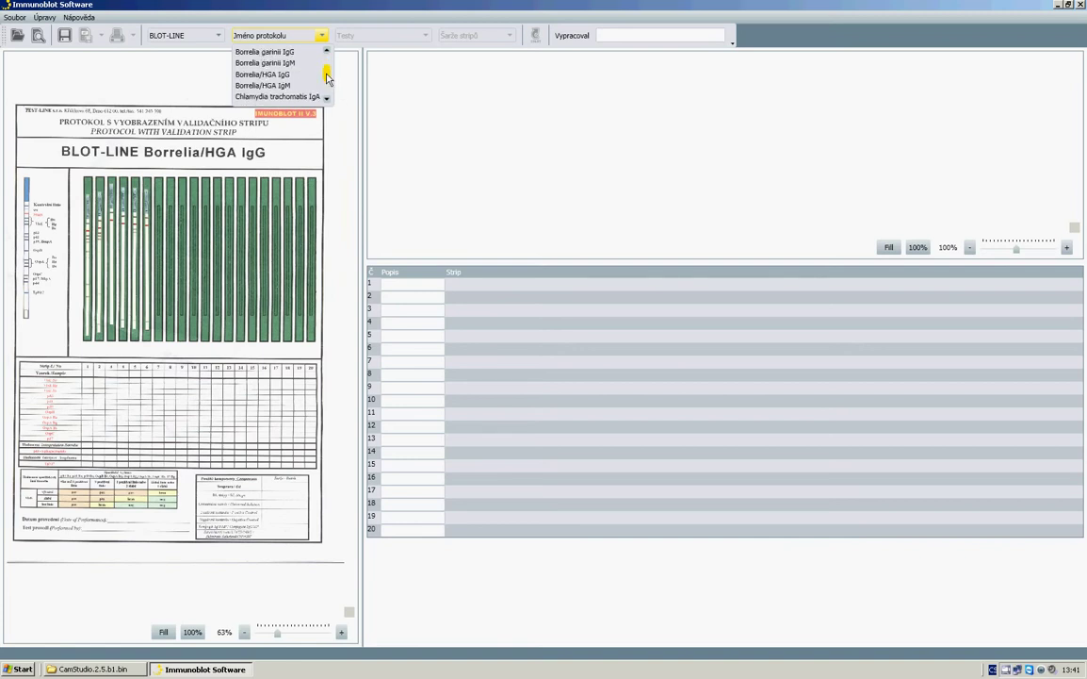
click(260, 74)
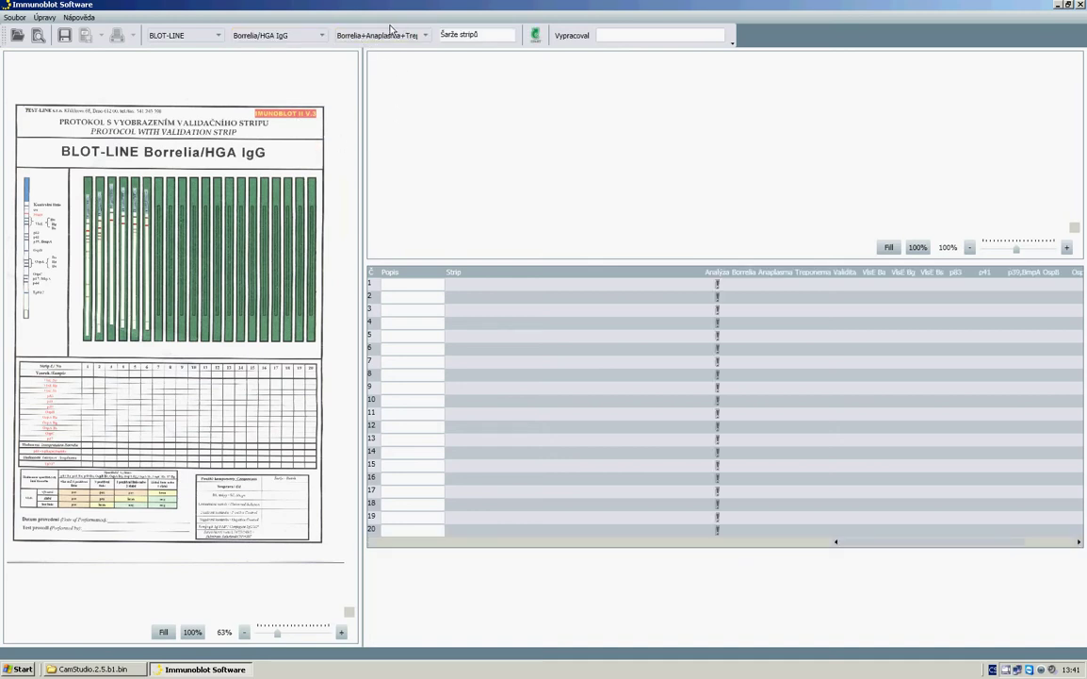
Try excluding individual tests from the evaluation, finishing with Borrelia, Anaplasma and Treponema all selected.
click(427, 38)
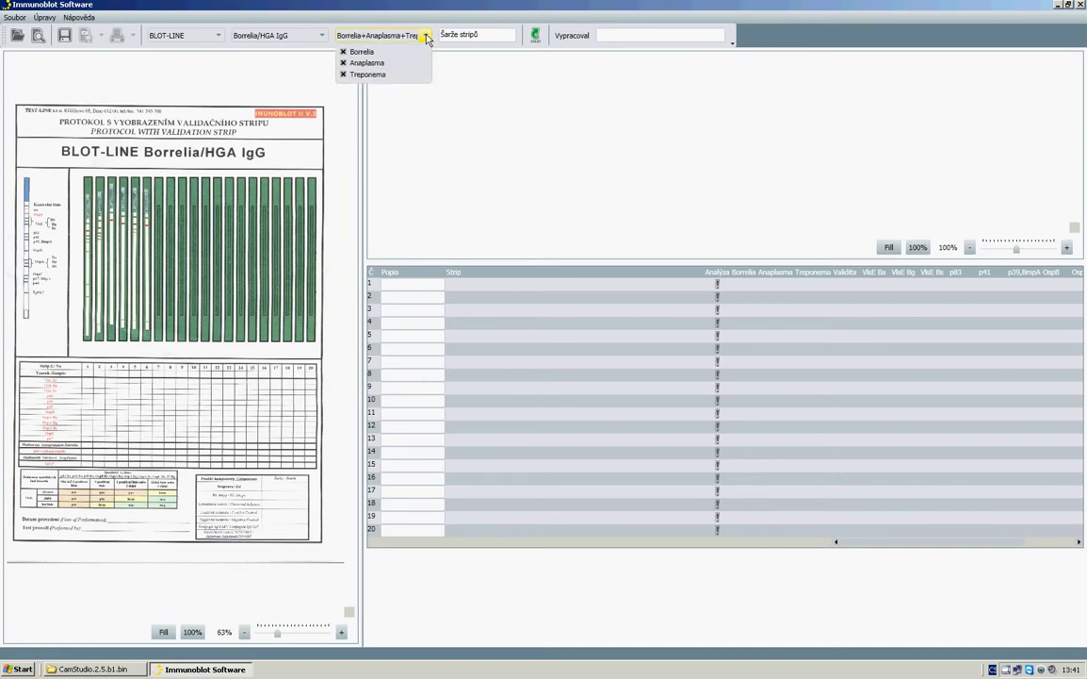
click(365, 62)
click(372, 75)
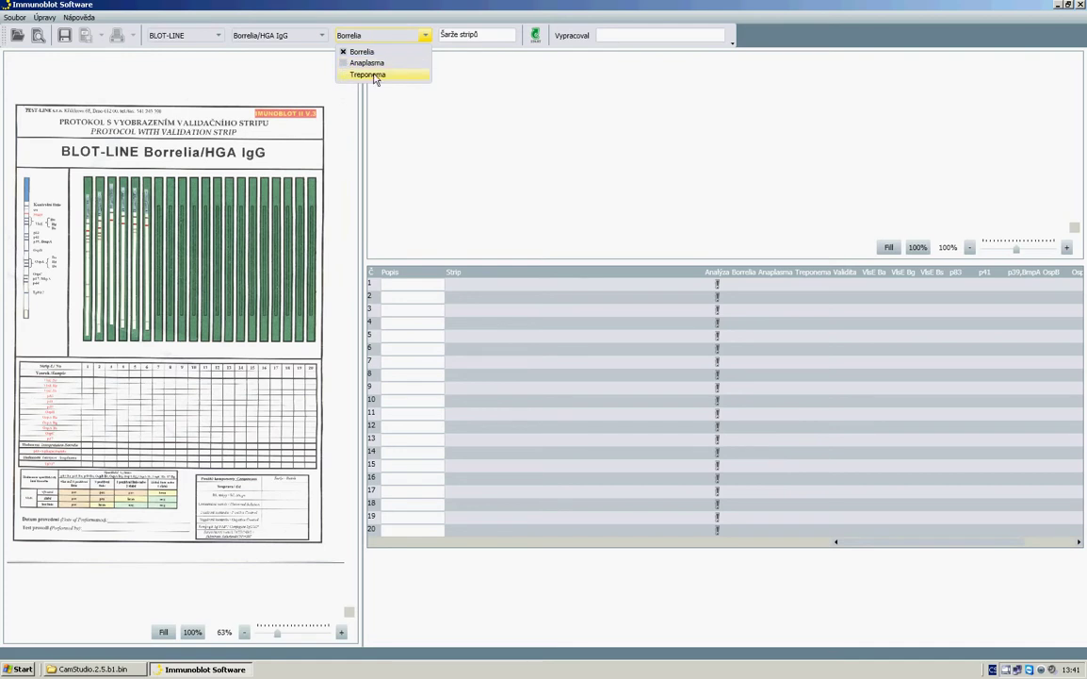
click(345, 62)
click(345, 75)
click(345, 52)
click(345, 63)
click(348, 52)
click(349, 64)
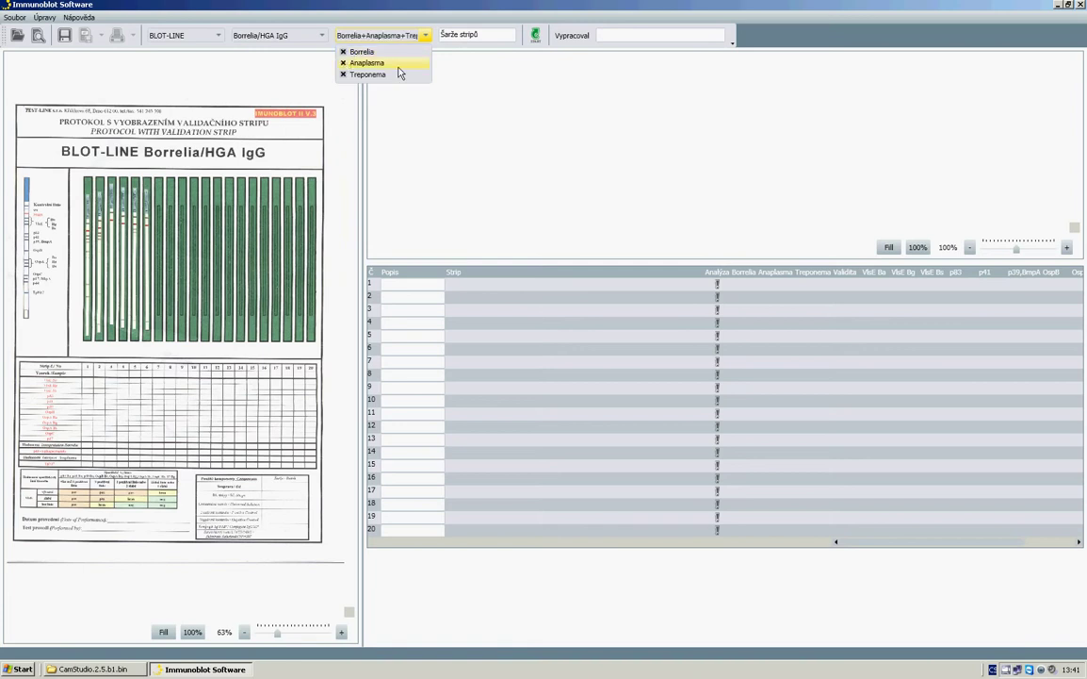
Set the strip batch to 123456 and run the strip evaluation, entering the evaluator's full name.
click(491, 39)
click(490, 35)
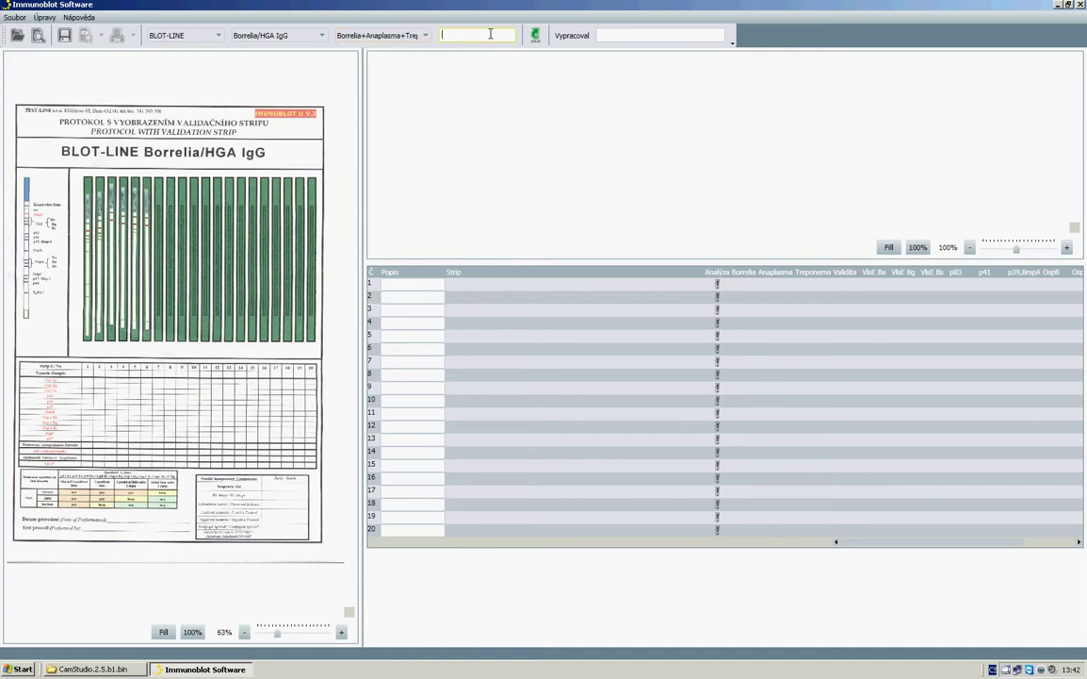
text(123456)
click(534, 36)
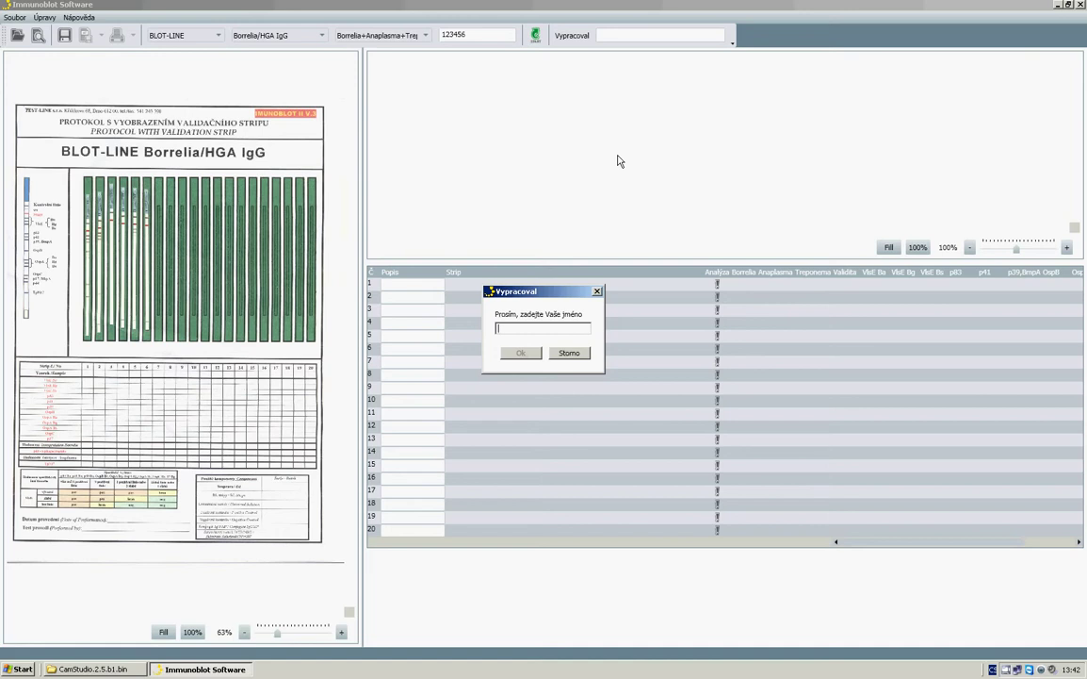
text(Jan Novák)
click(518, 352)
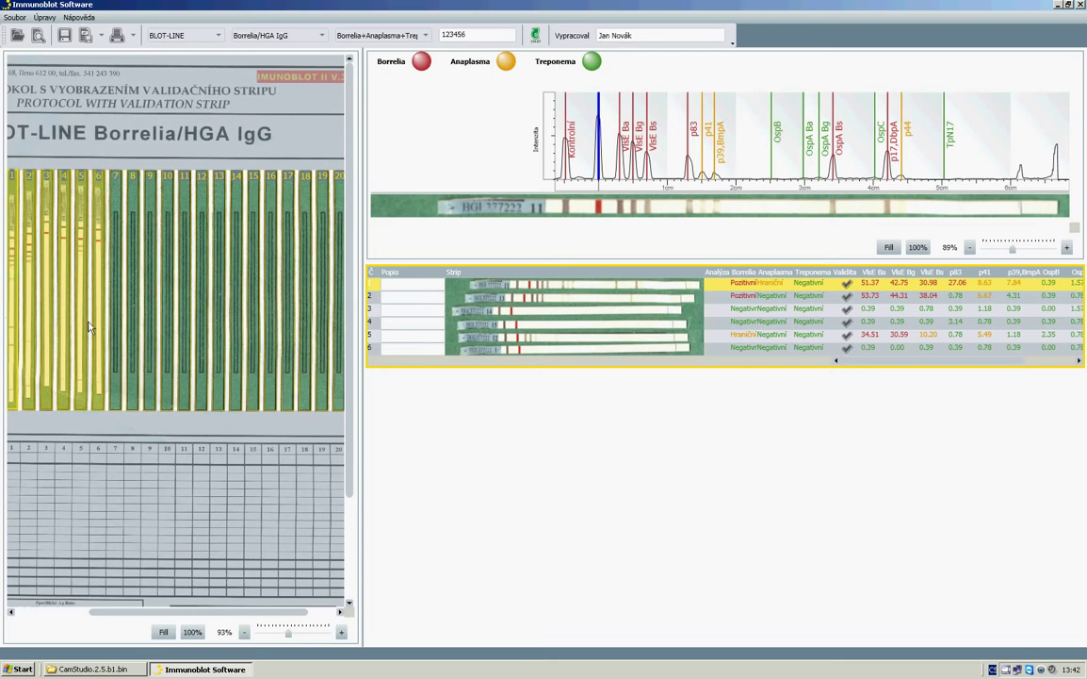
Exclude strips 1, 2 and 3 from the evaluation.
click(23, 292)
click(30, 264)
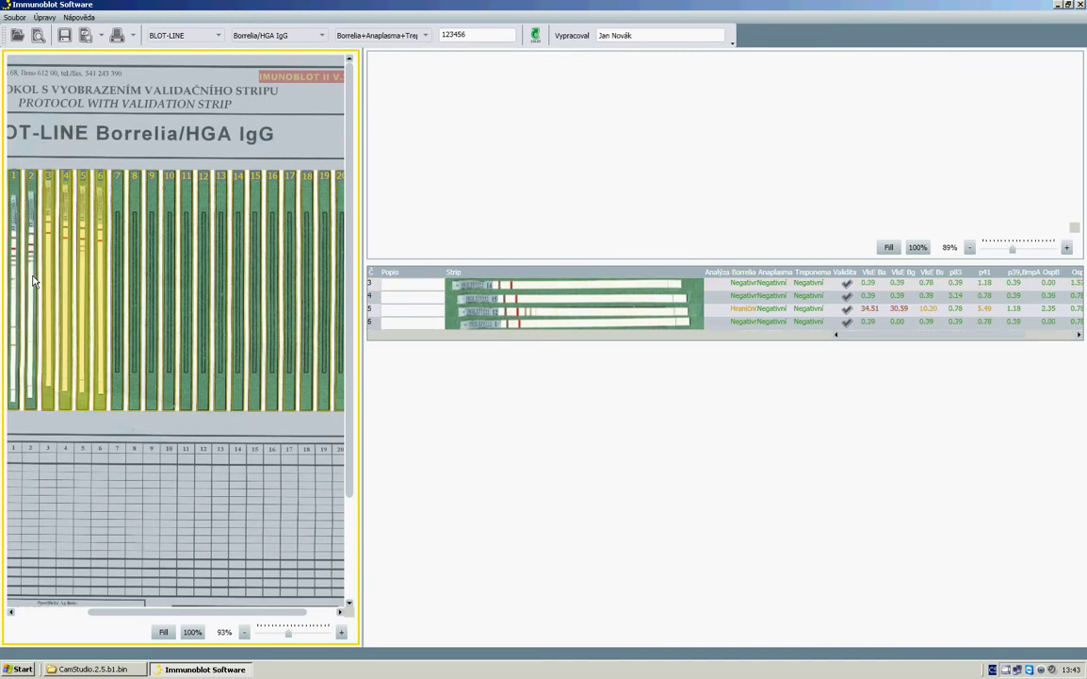
click(50, 285)
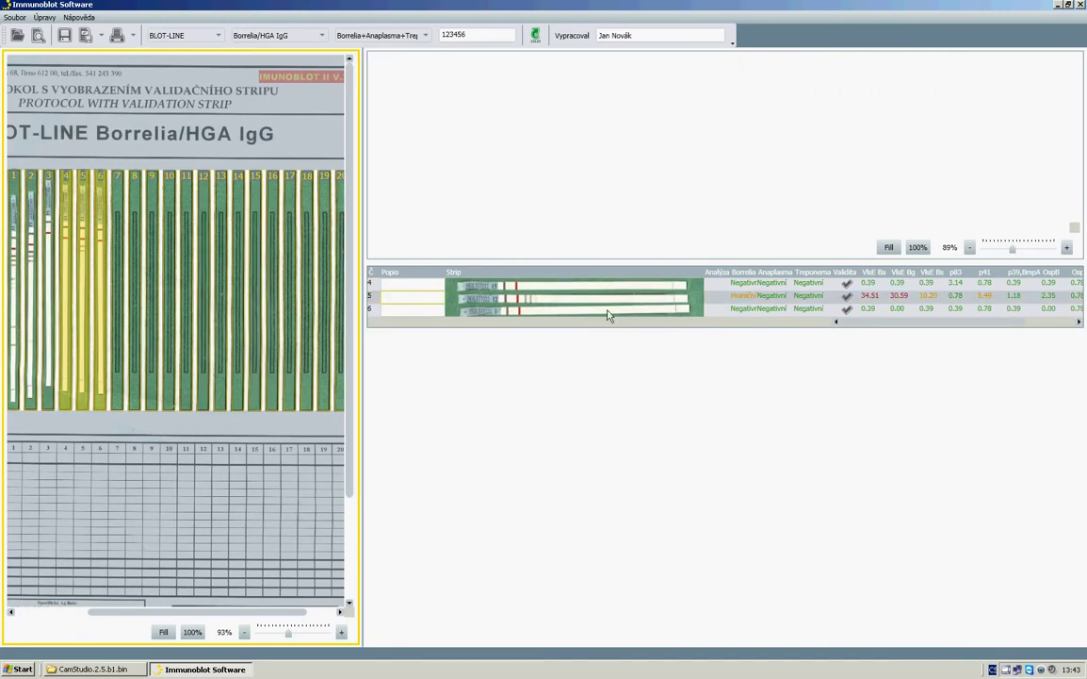
Include strips 1, 2 and 3 in the evaluation again.
click(426, 279)
click(102, 301)
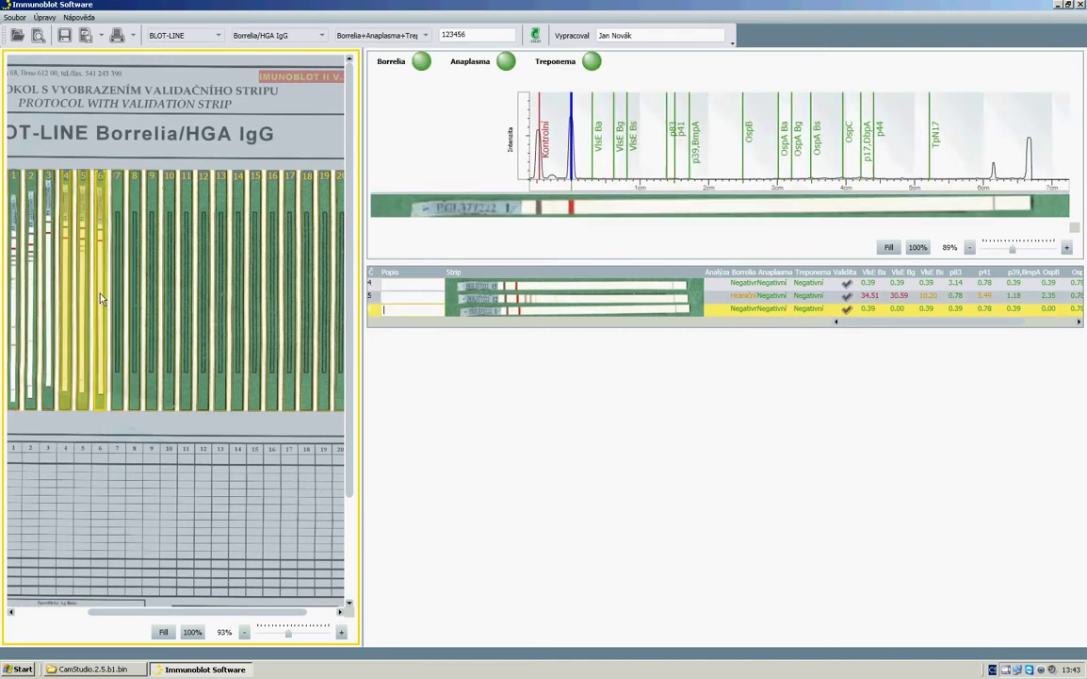
click(409, 283)
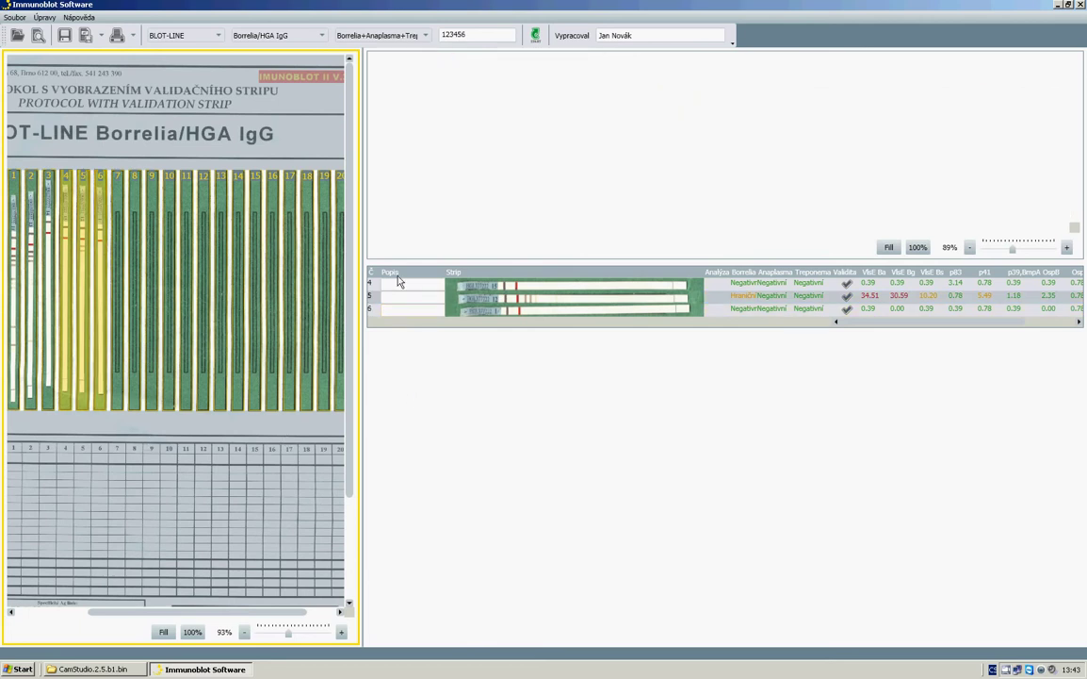
click(100, 320)
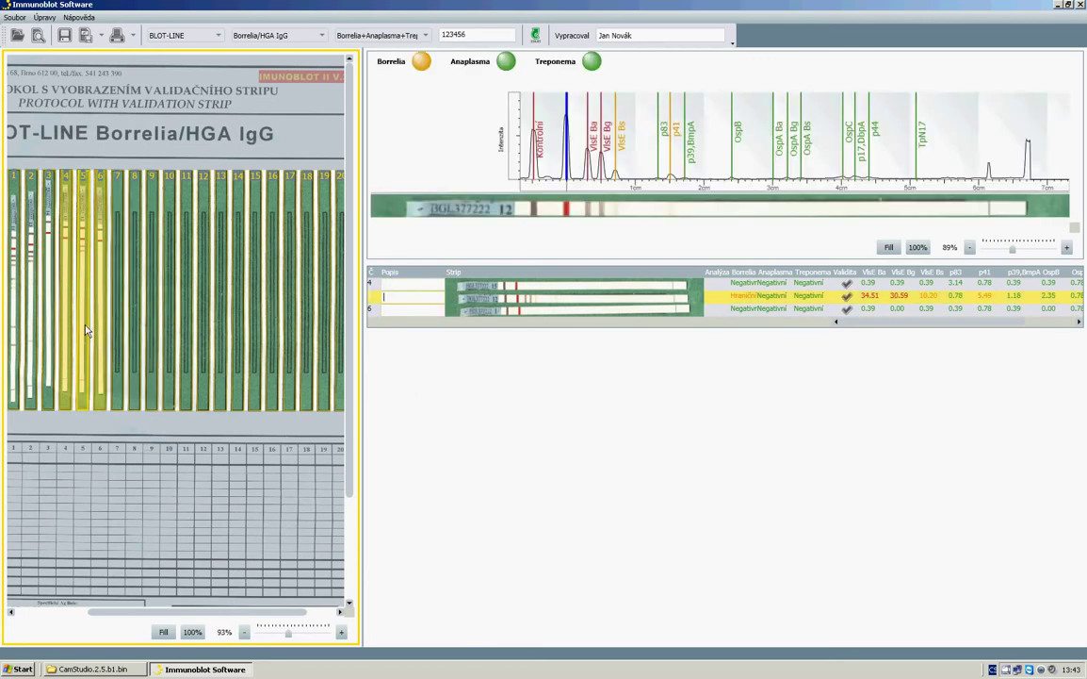
click(13, 302)
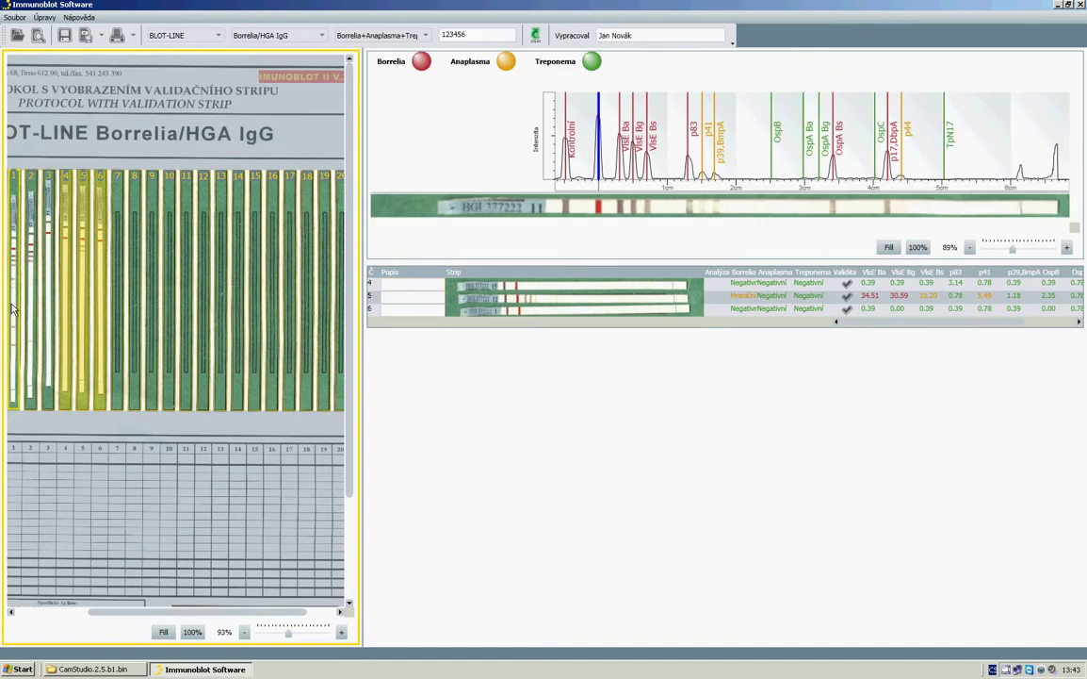
click(29, 319)
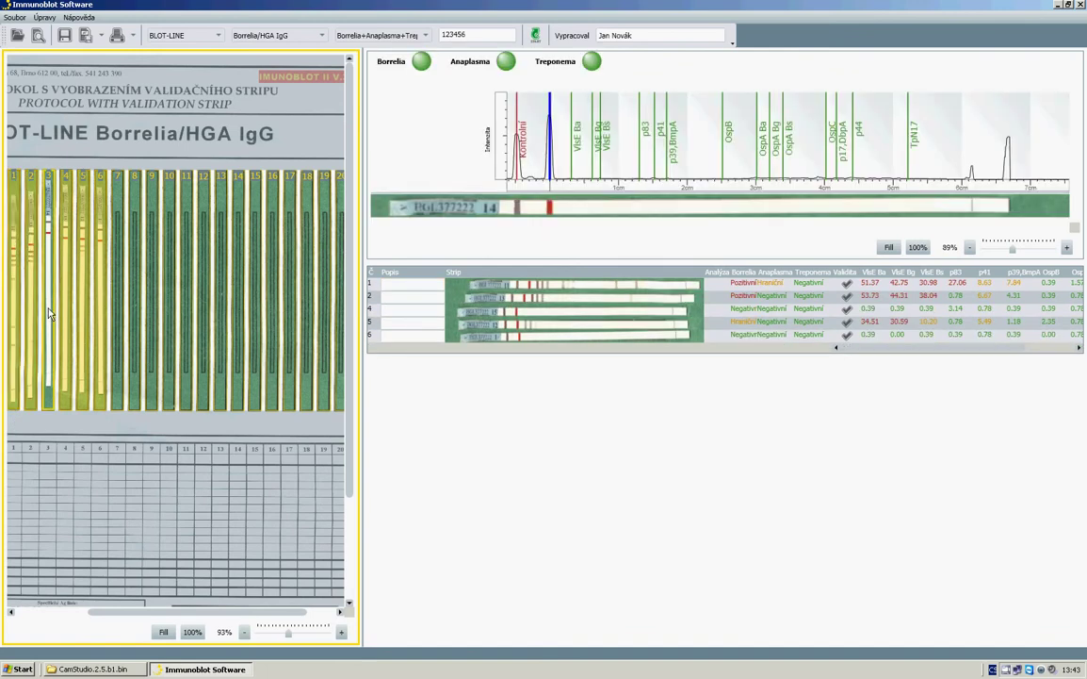
click(49, 307)
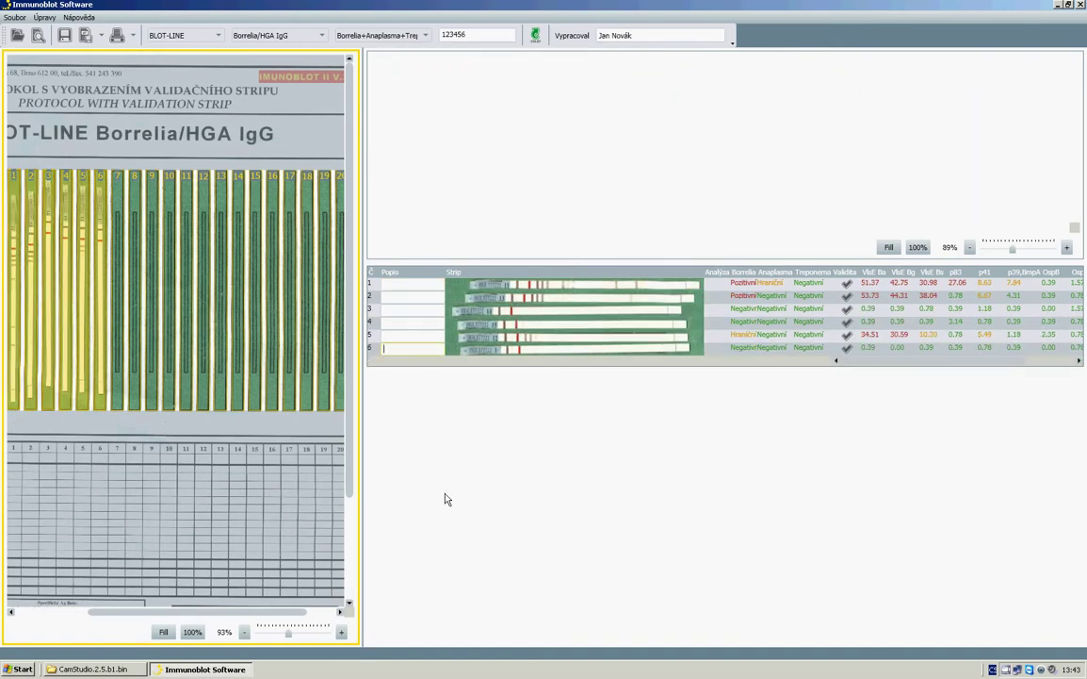
Examine individual strips' intensity graphs and the results table's band values across all columns through TpN17.
click(580, 295)
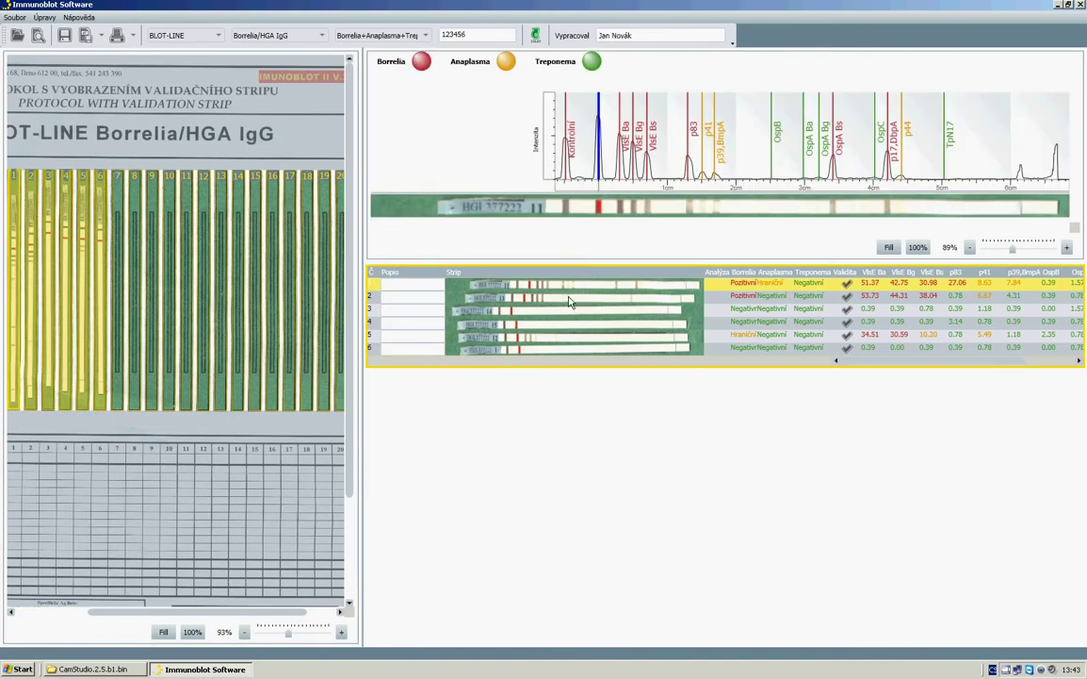
click(570, 319)
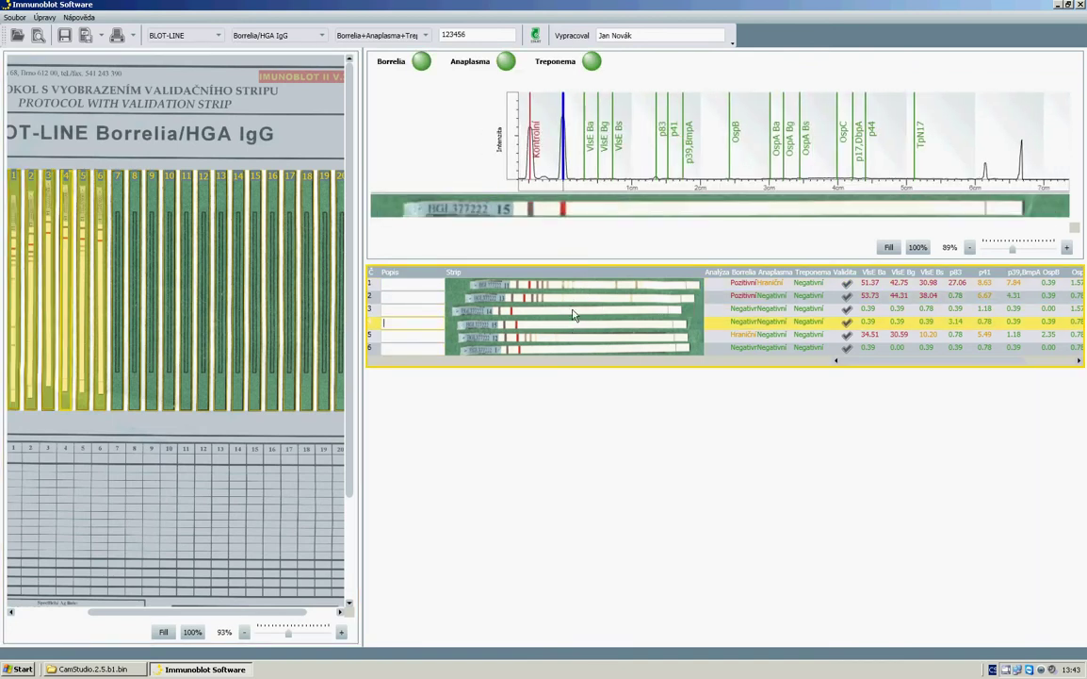
click(514, 282)
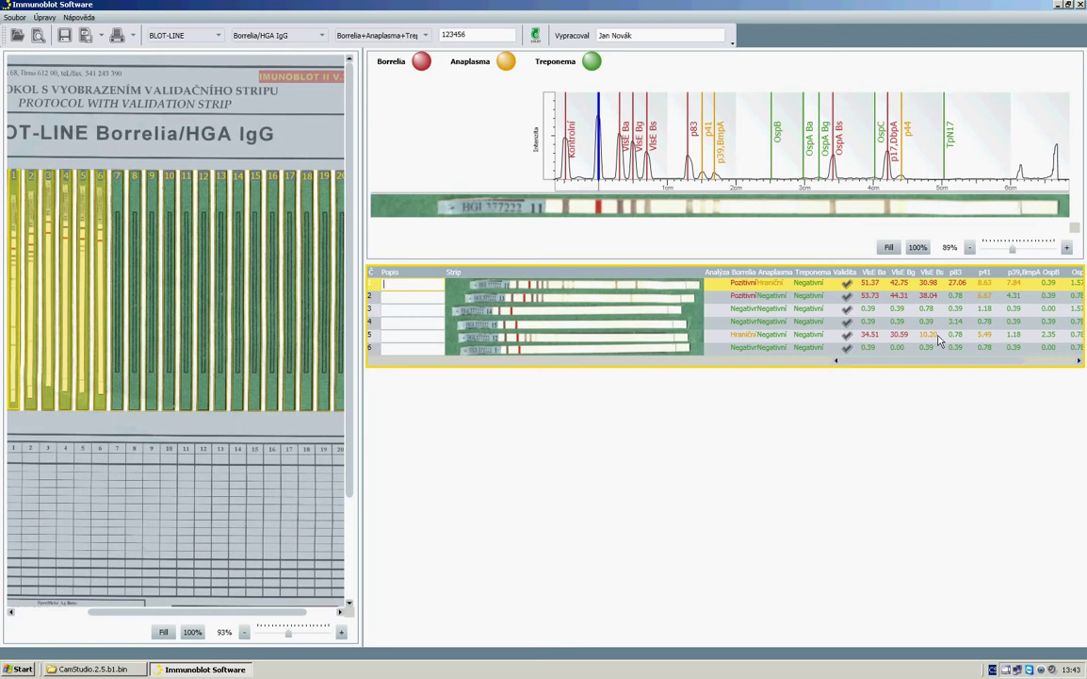
drag(922, 364, 991, 366)
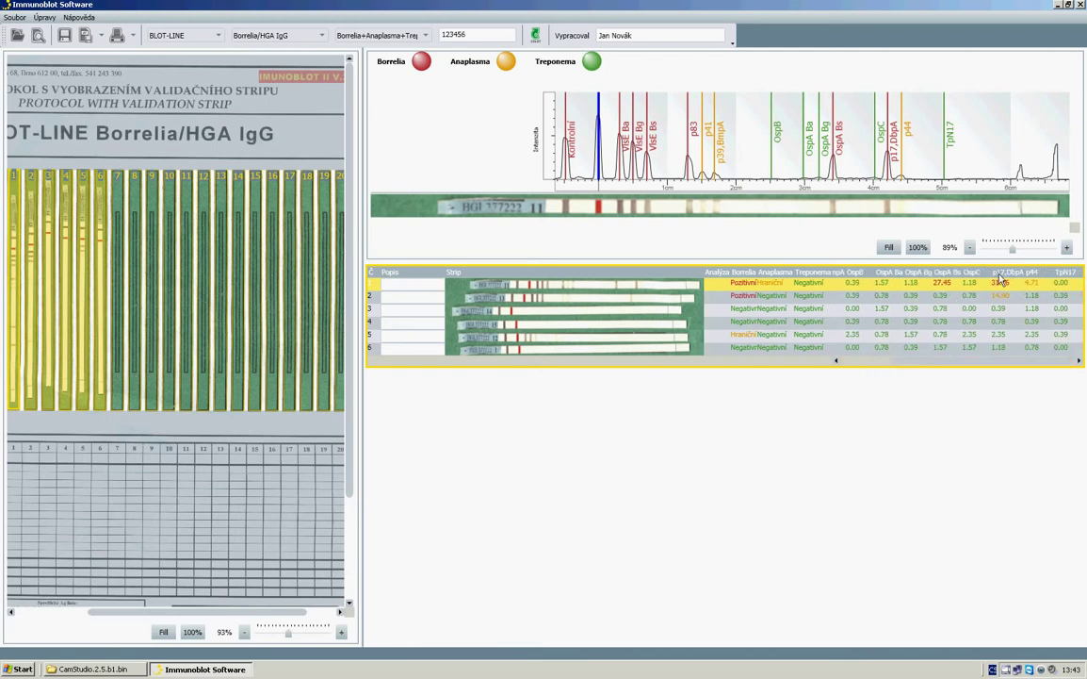
drag(988, 368, 902, 298)
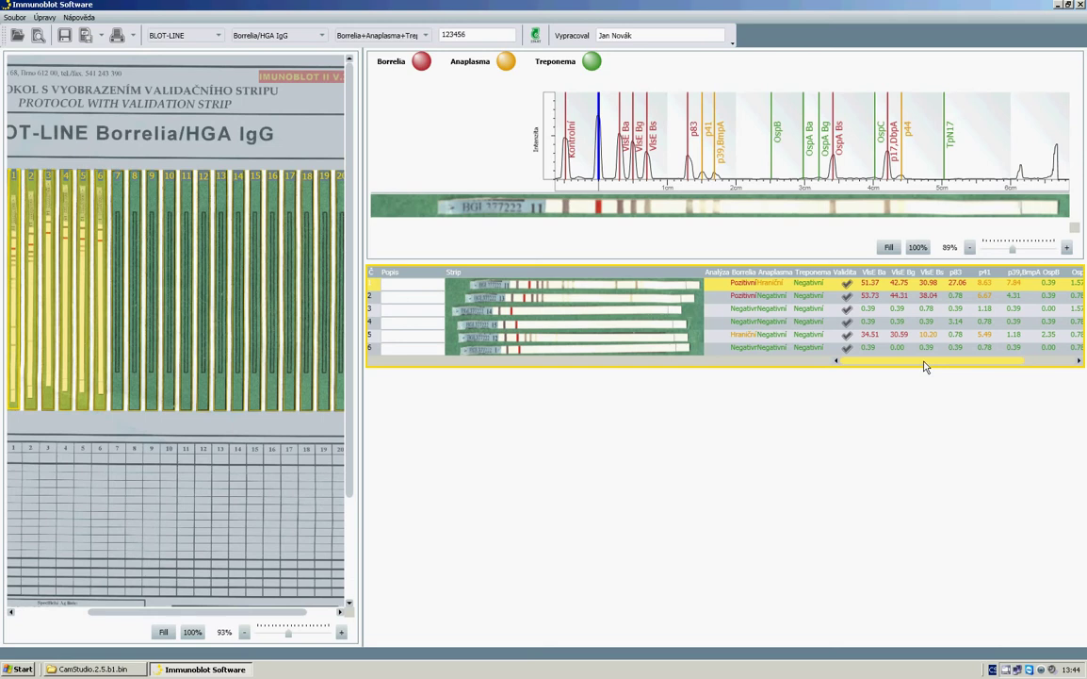
drag(924, 367, 1008, 365)
mouse_move(884, 367)
mouse_down()
mouse_move(953, 368)
mouse_move(881, 366)
mouse_up()
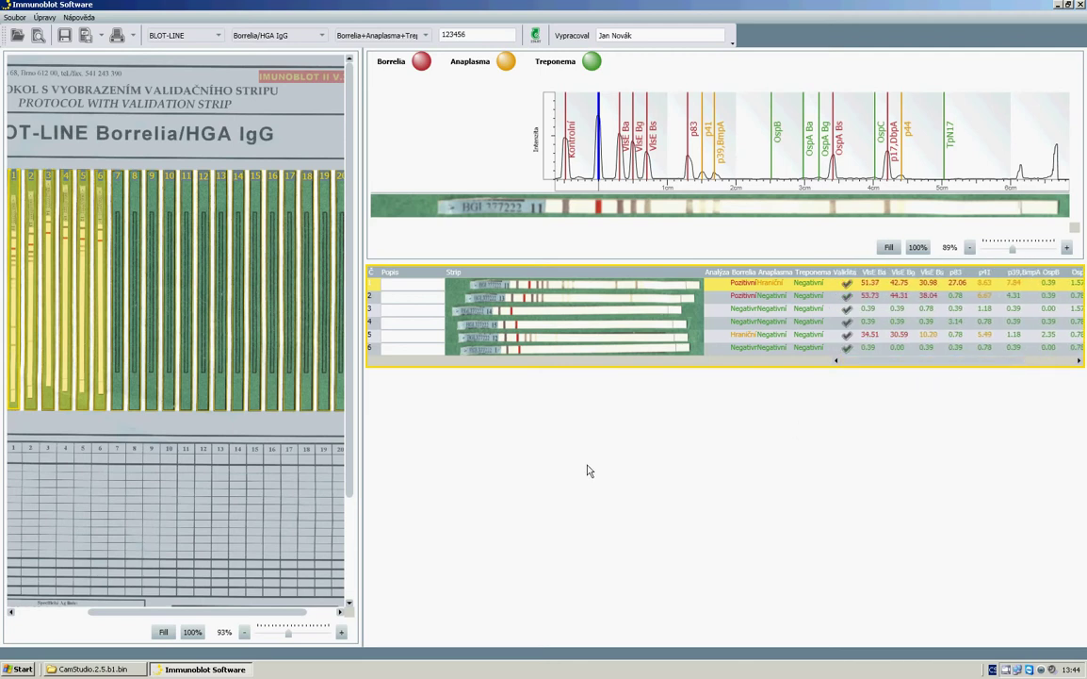
Enter the descriptions PK, 123, 456, 789, 357 and 158 for strips 1 to 6.
click(388, 283)
text(PK)
click(394, 296)
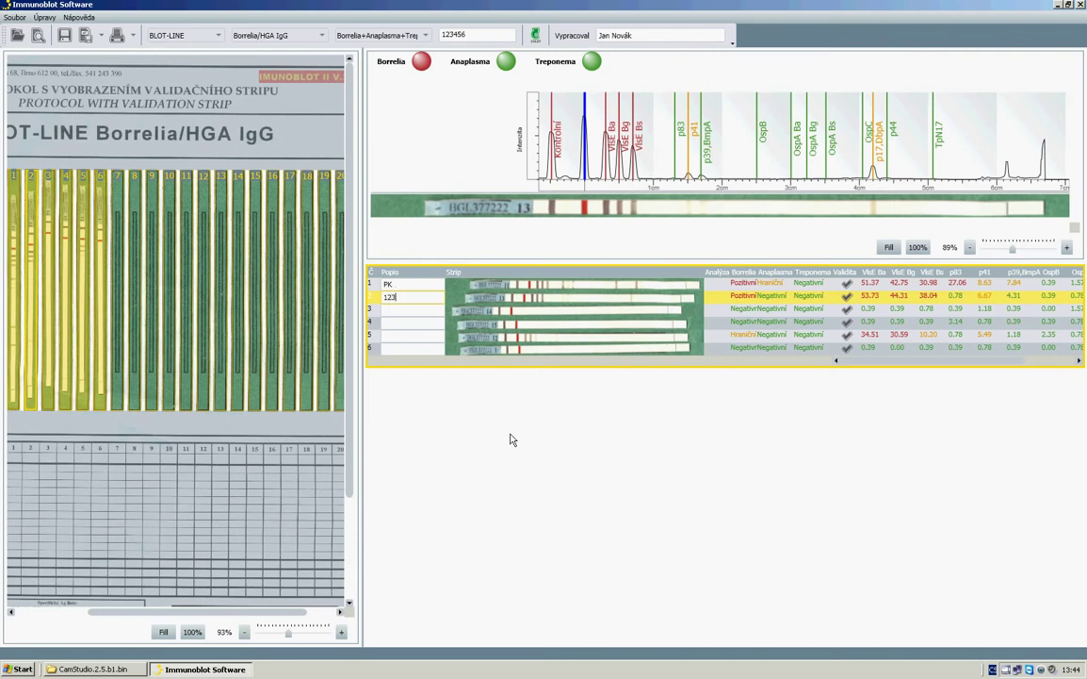
key(Return)
text(4)
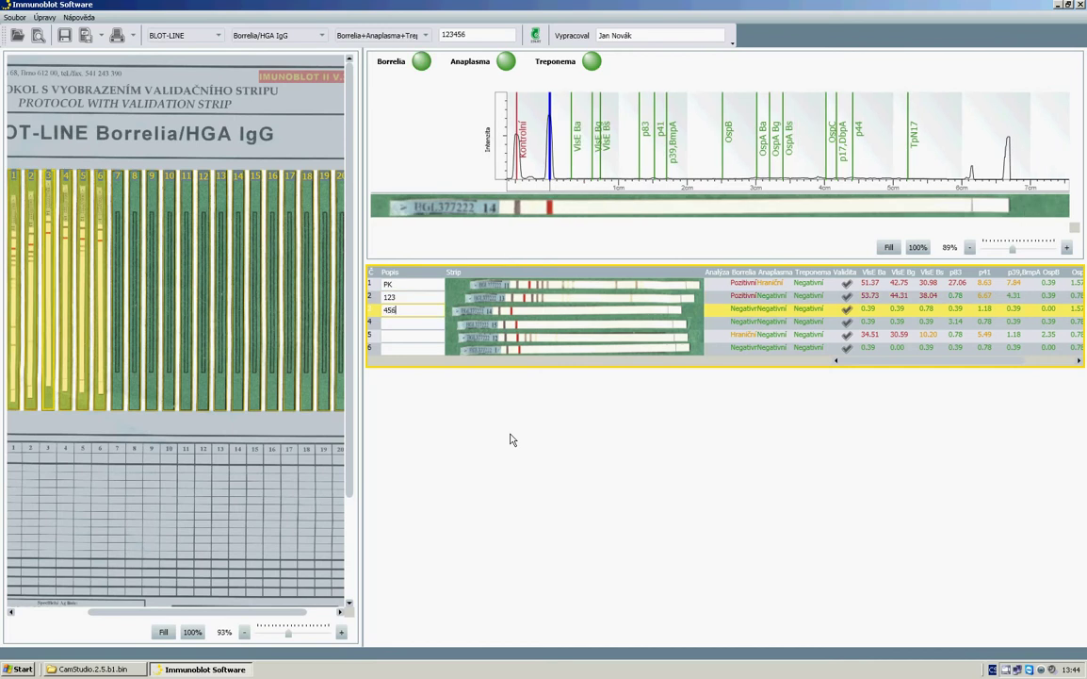
text(56)
key(Return)
text(789)
key(Return)
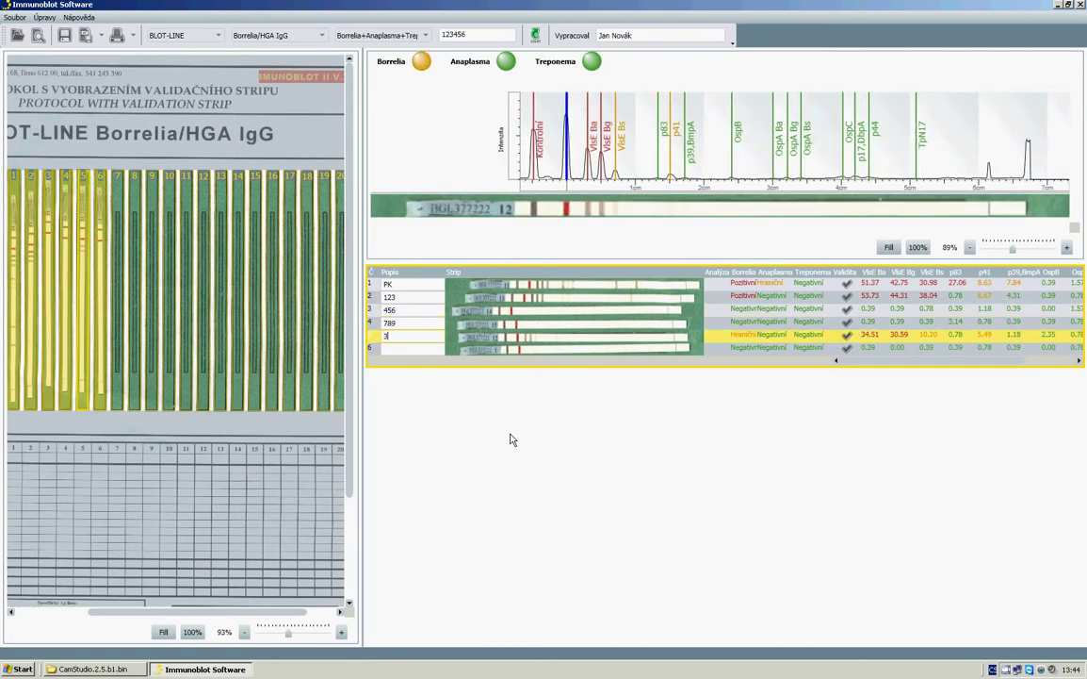
key(Return)
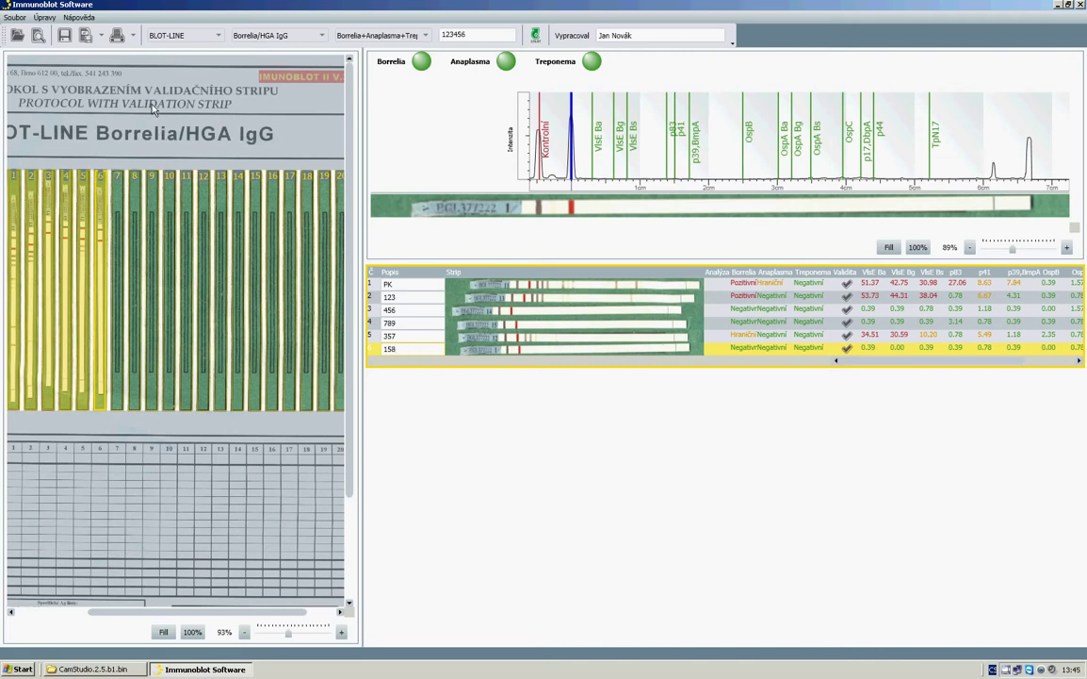
Save the summary PDF of the results to the desktop under the file name pokus.
click(104, 37)
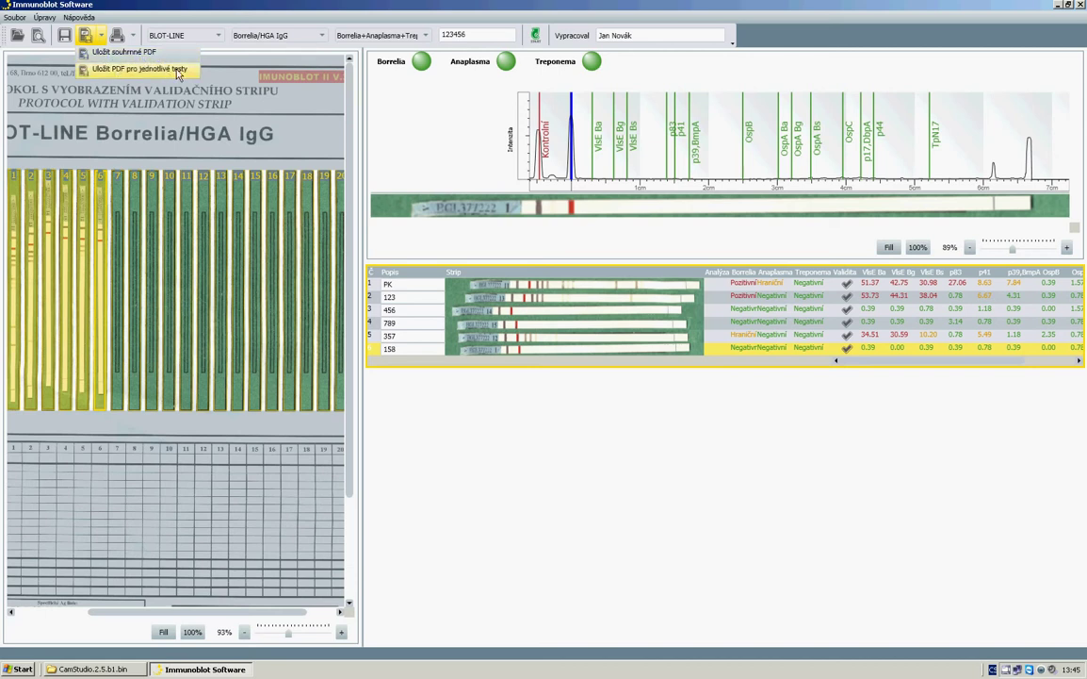
click(123, 54)
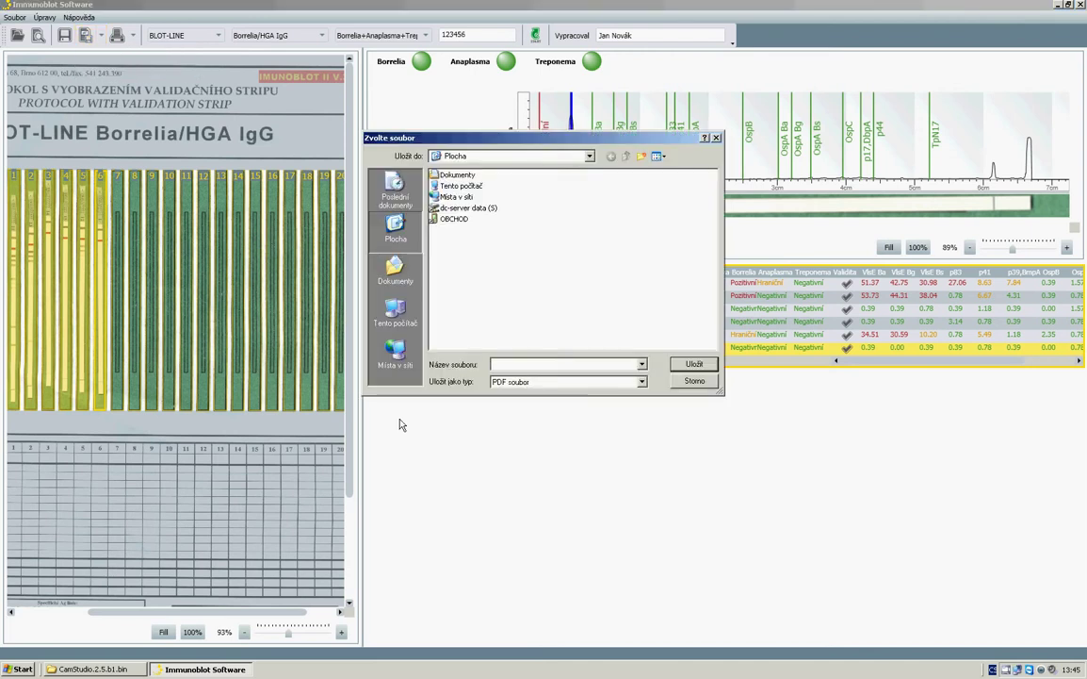
text(pokus)
click(693, 363)
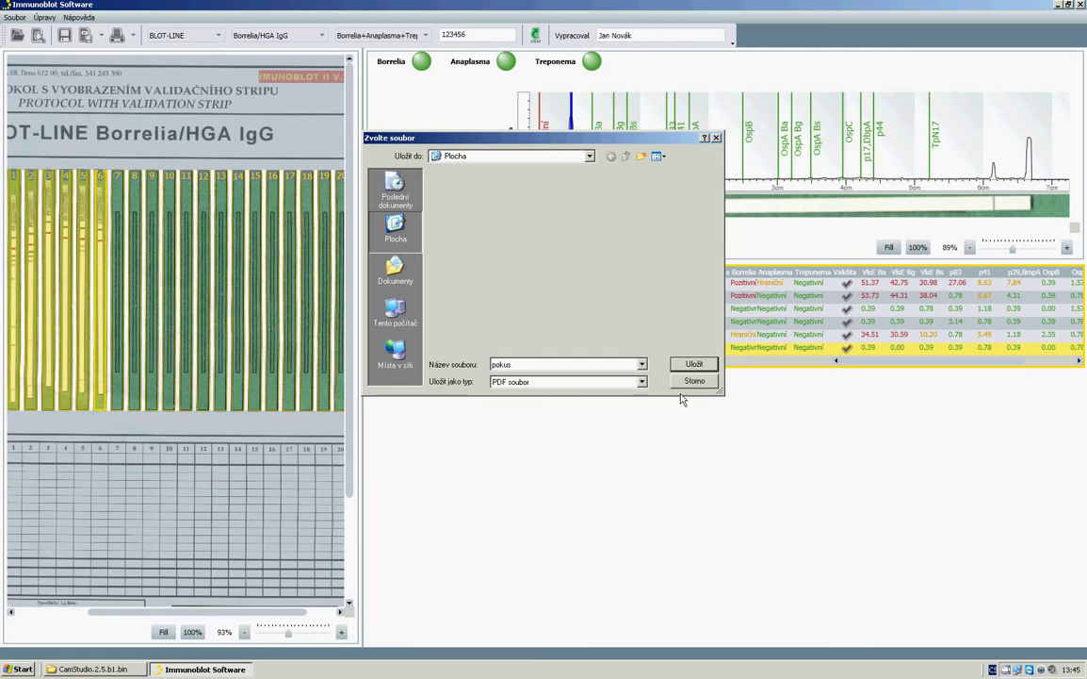
Save an individual test PDF for strip 4 only to the desktop under the file name 789.
click(99, 31)
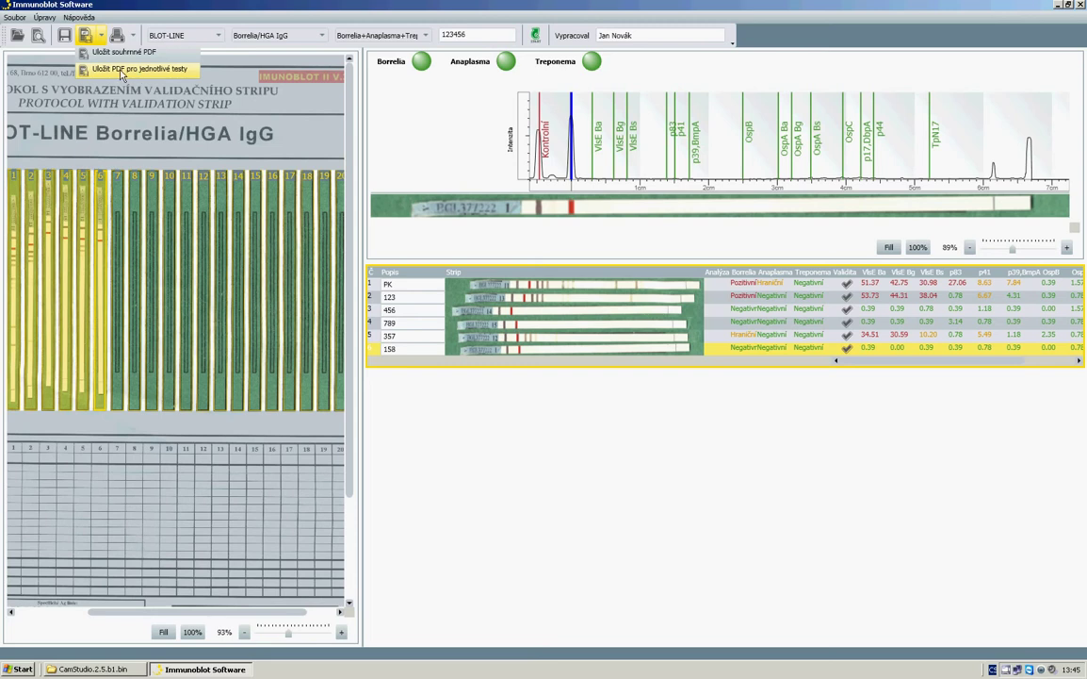
click(120, 72)
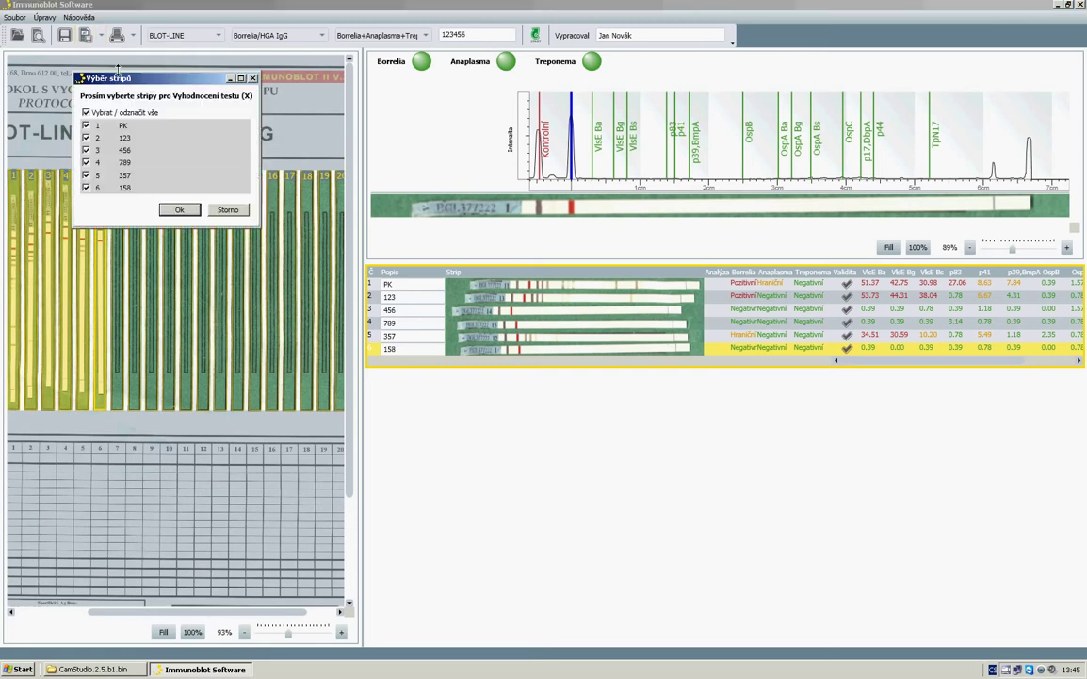
click(86, 125)
click(85, 150)
click(86, 137)
click(86, 175)
click(85, 186)
click(179, 209)
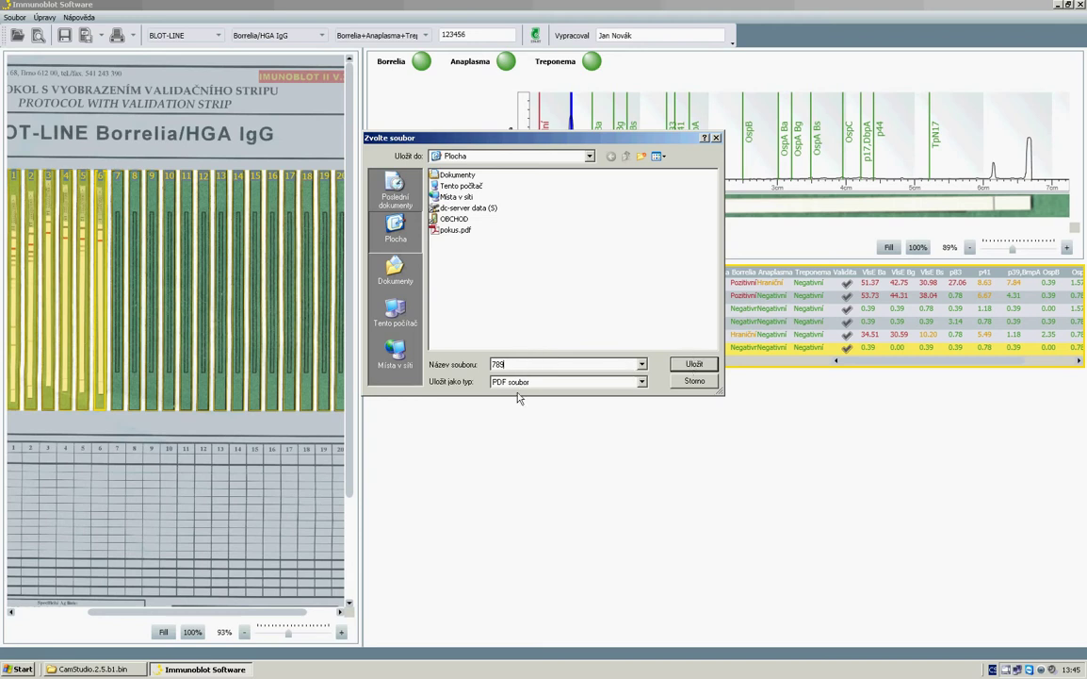
click(694, 367)
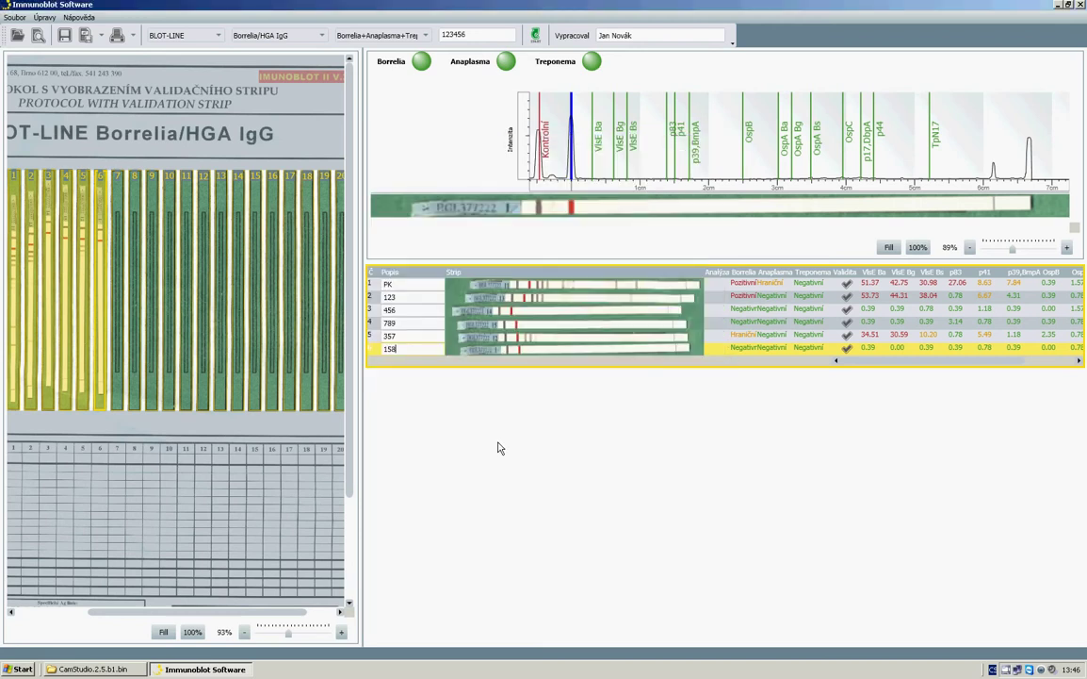
click(135, 36)
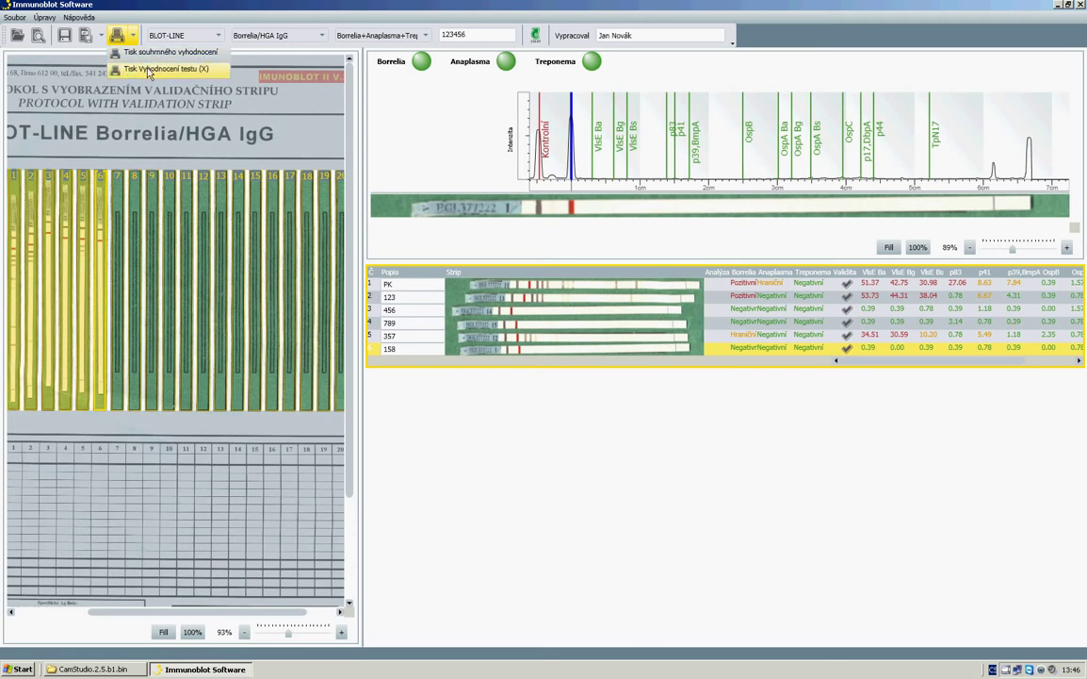
click(136, 68)
click(129, 168)
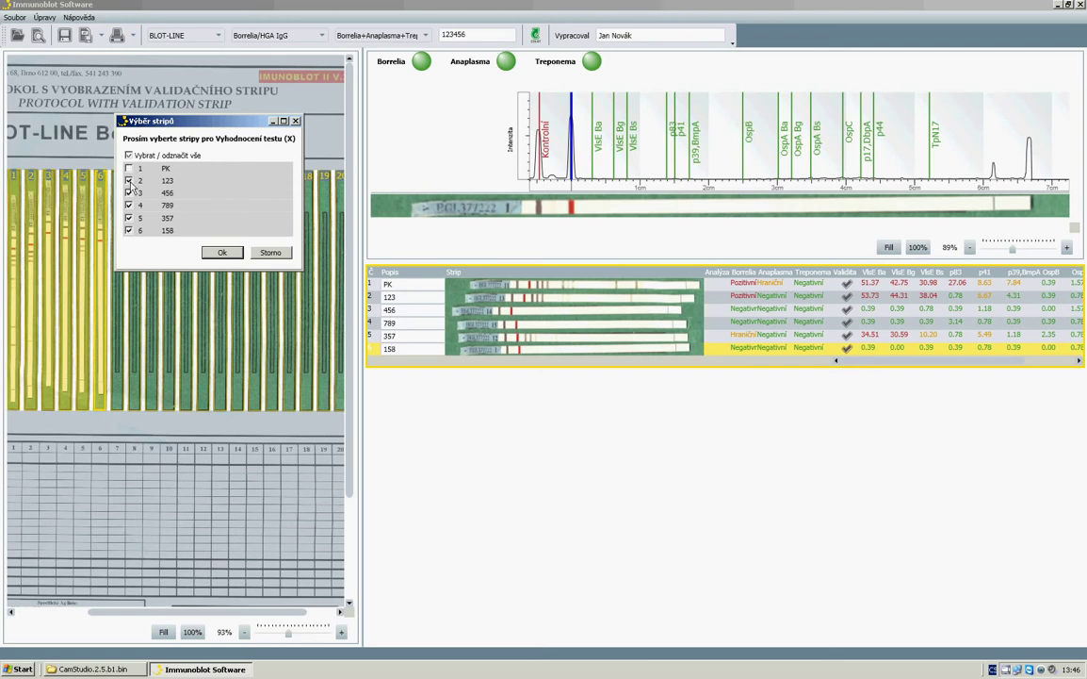
click(130, 181)
click(129, 204)
click(269, 253)
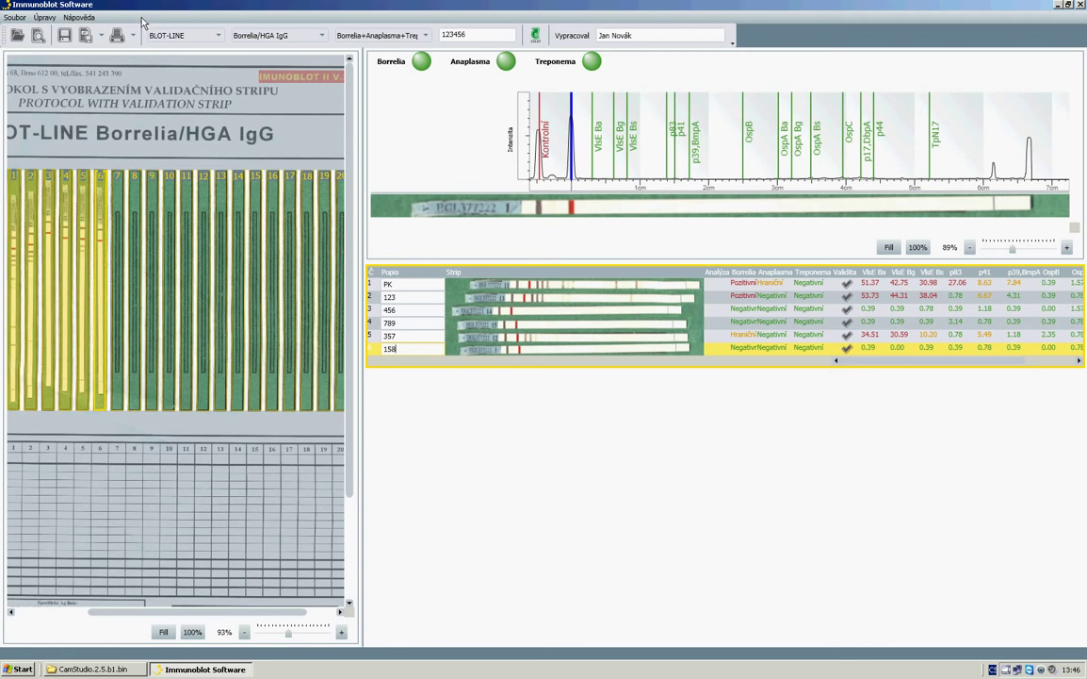
Export the results to the LIS and exit the program without saving the image or printing.
click(11, 18)
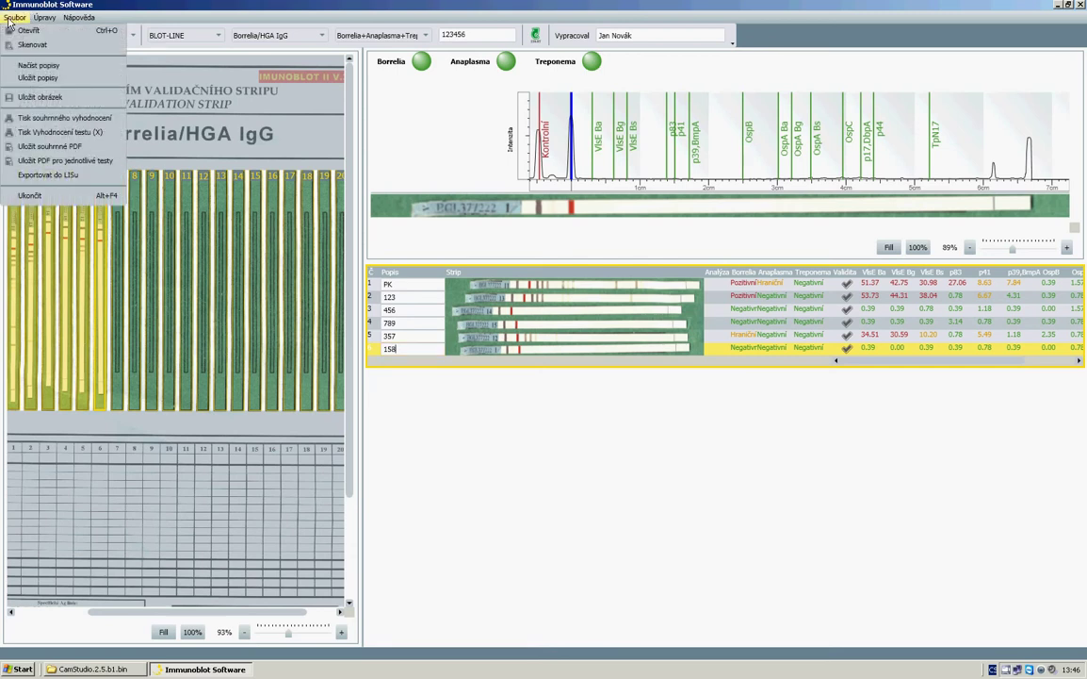
click(41, 179)
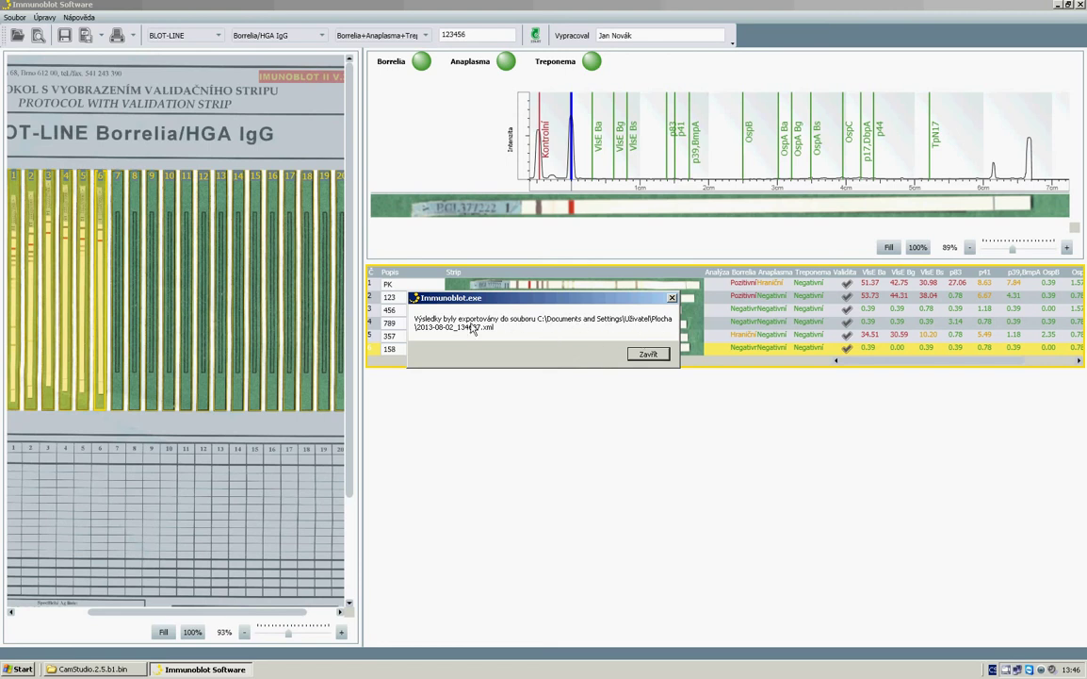
click(649, 355)
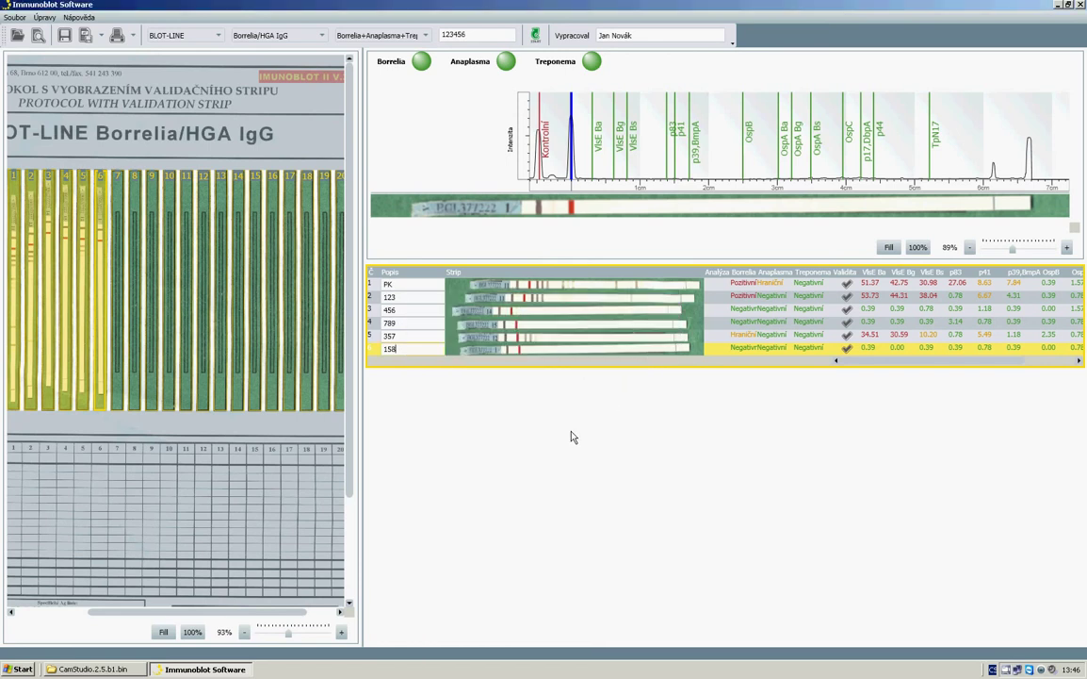
click(1080, 5)
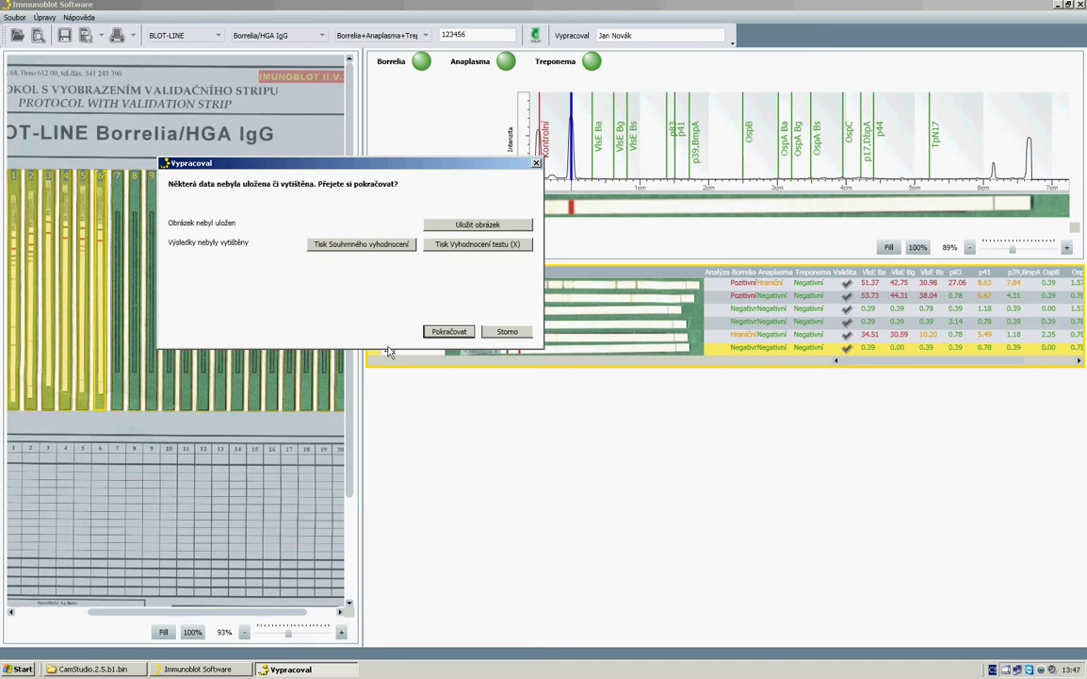
click(441, 335)
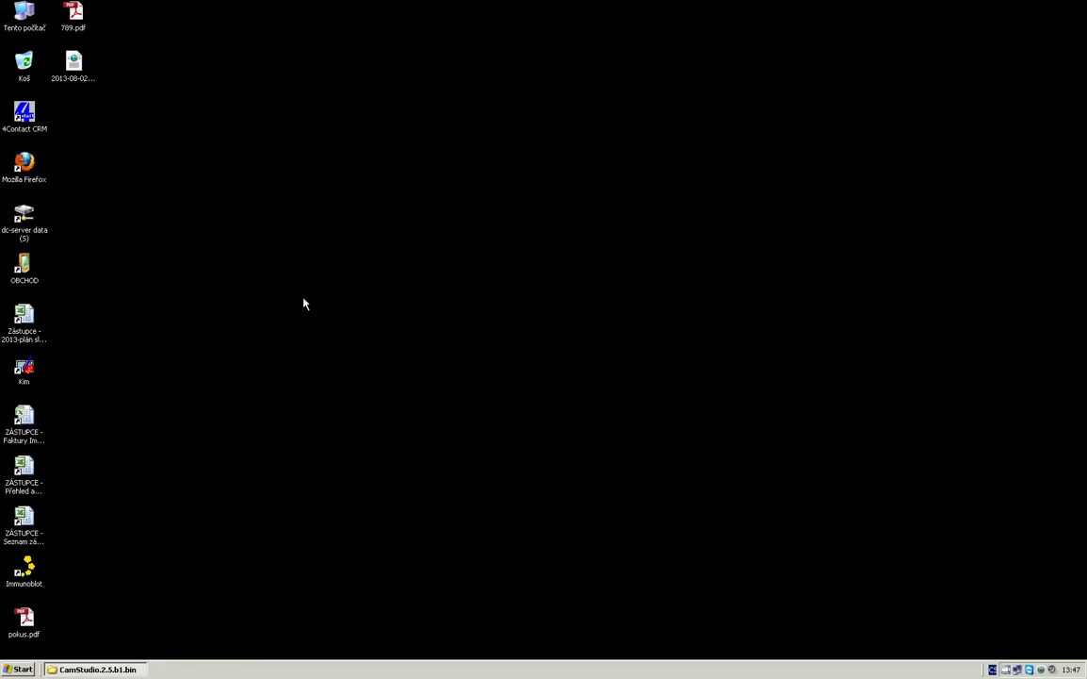
Open pokus.pdf from the desktop in Adobe Reader and review the summary evaluation down to the final Borrelia, Anaplasma and Treponema rows.
double_click(25, 620)
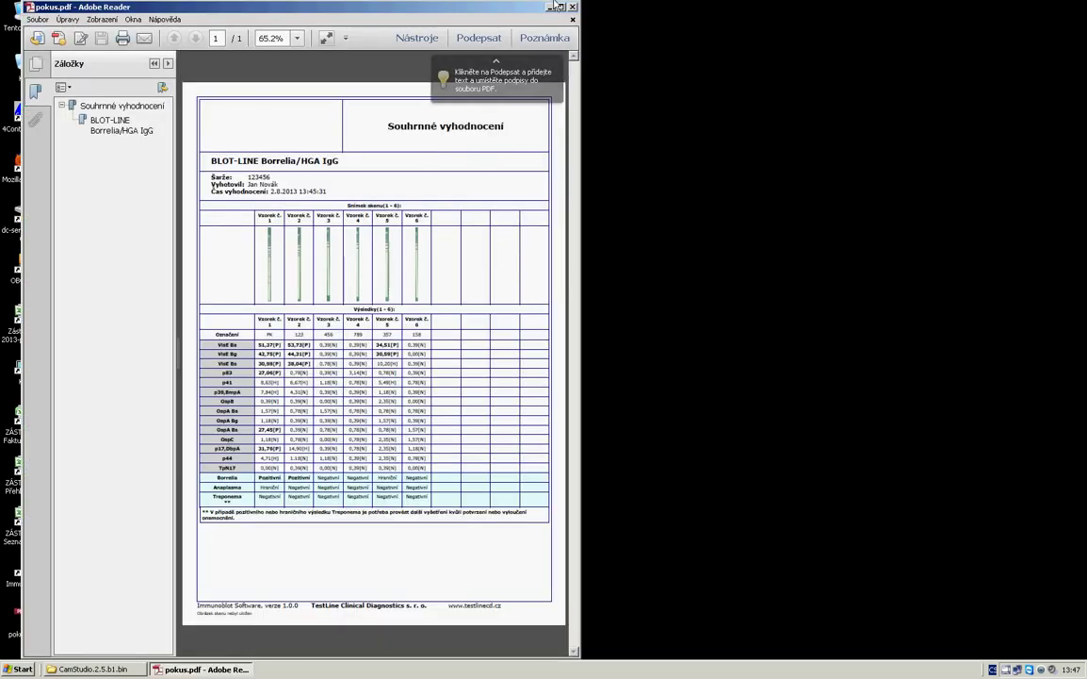
click(560, 8)
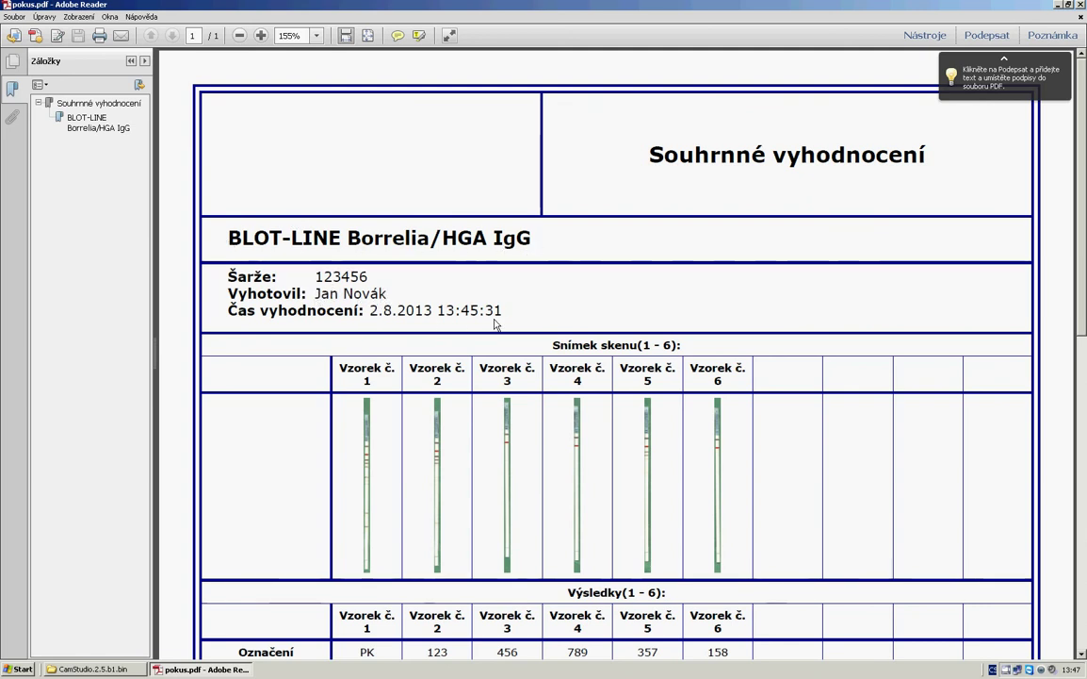
scroll(672, 502, down, 5)
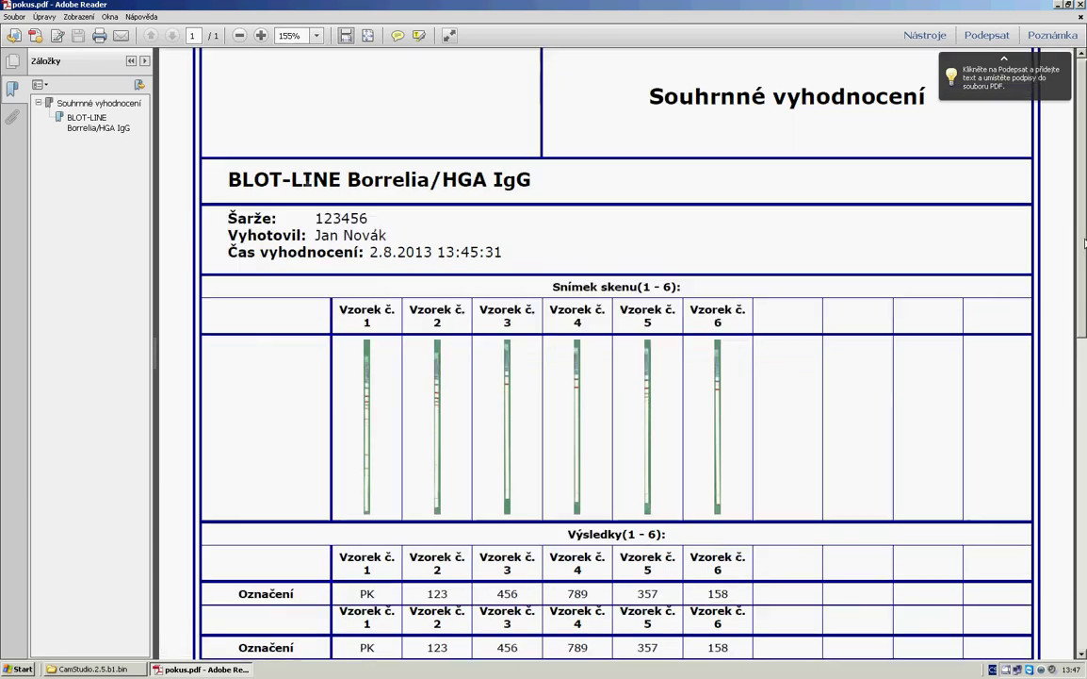
scroll(987, 366, down, 2)
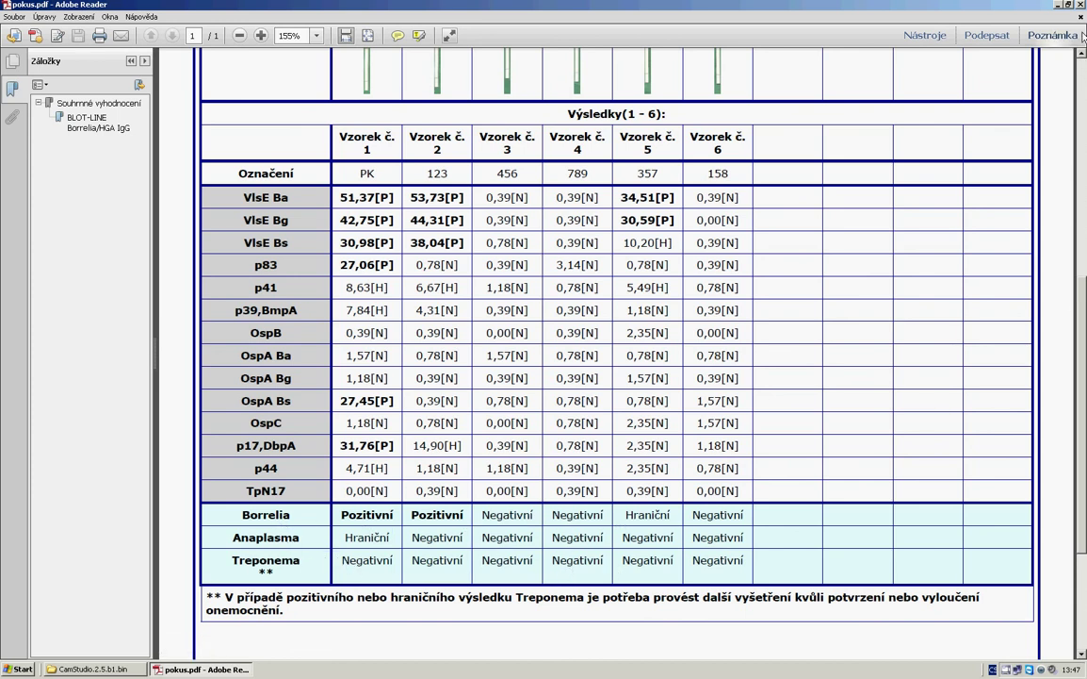
click(1081, 4)
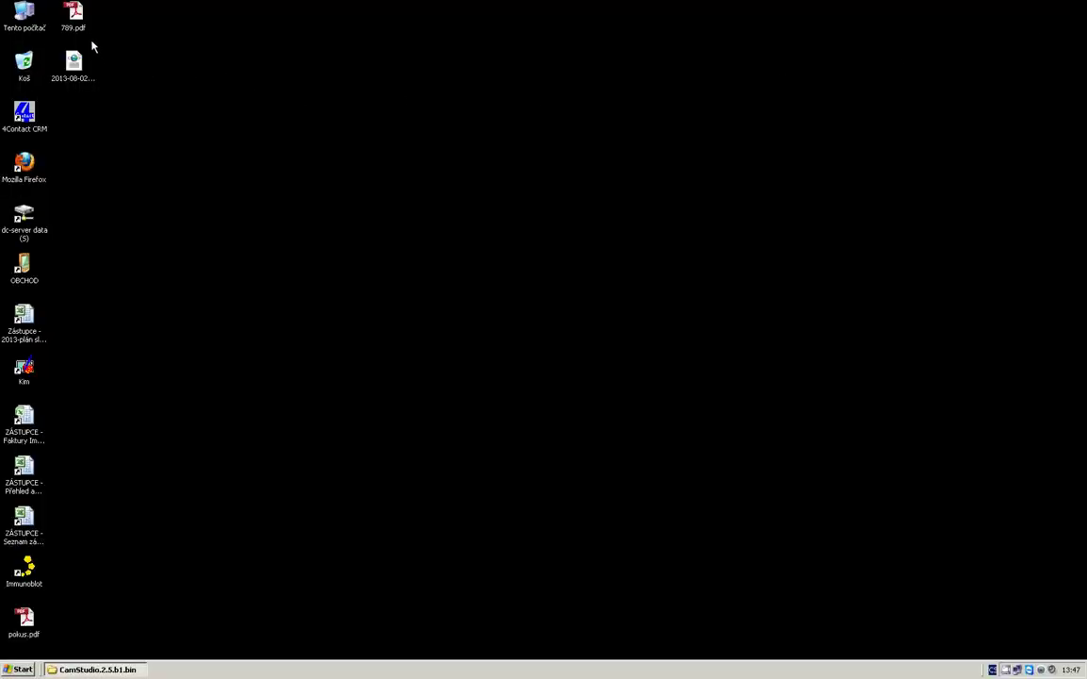
Open 789.pdf from the desktop and review the individual test report's intensity graph and line results table, closing it when done.
double_click(74, 13)
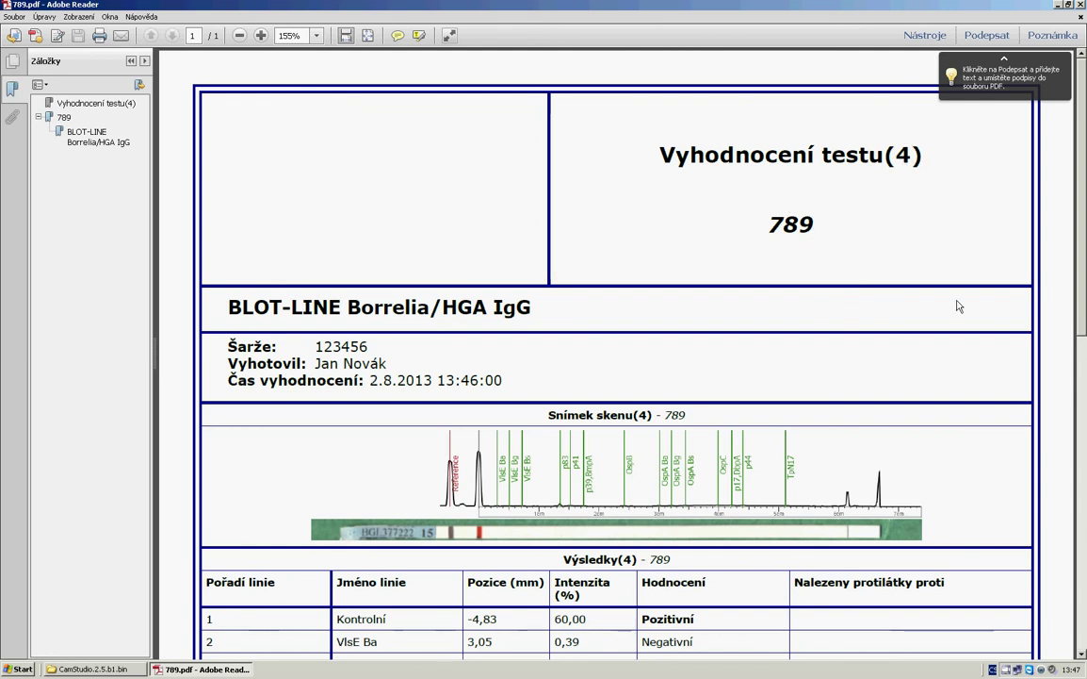
scroll(1083, 238, down, 5)
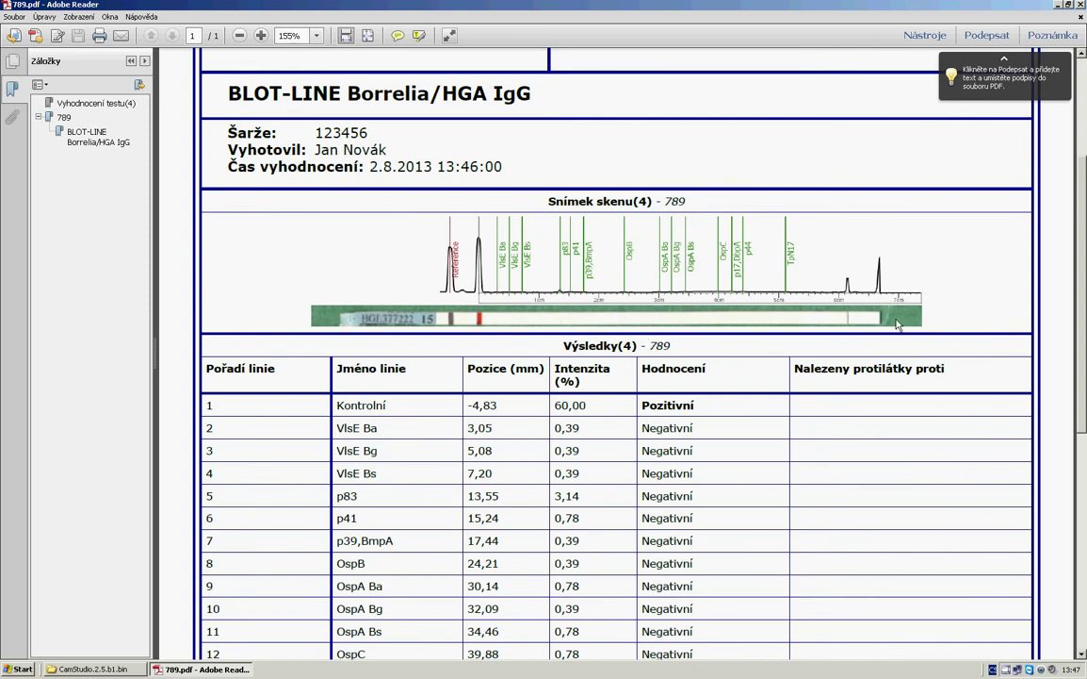
scroll(1084, 279, down, 5)
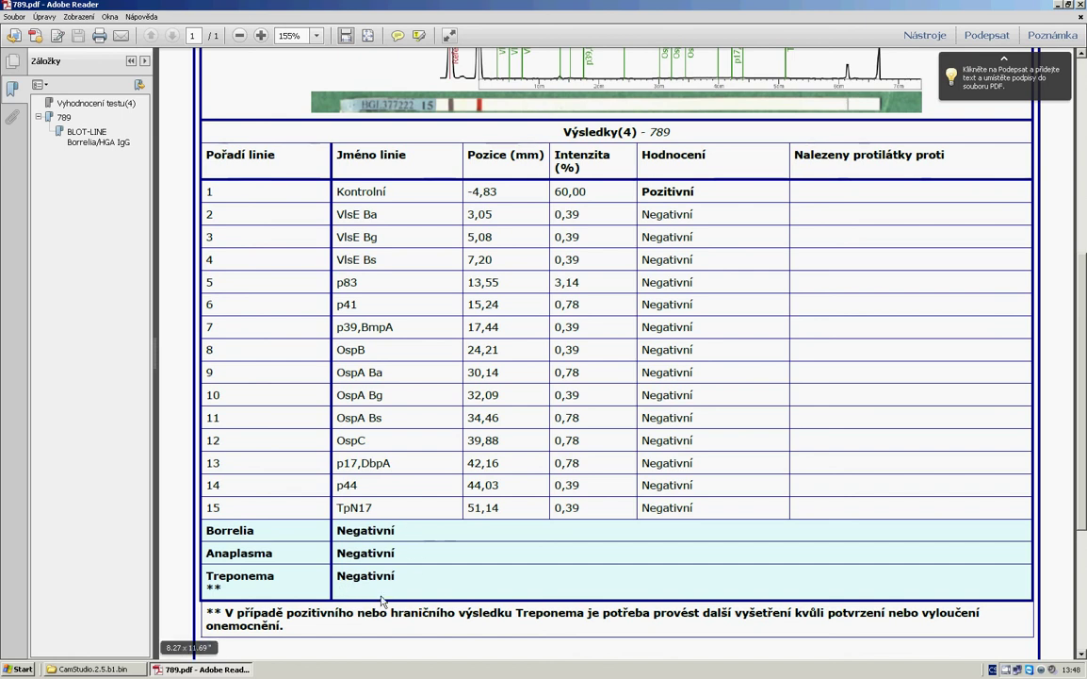
click(1080, 5)
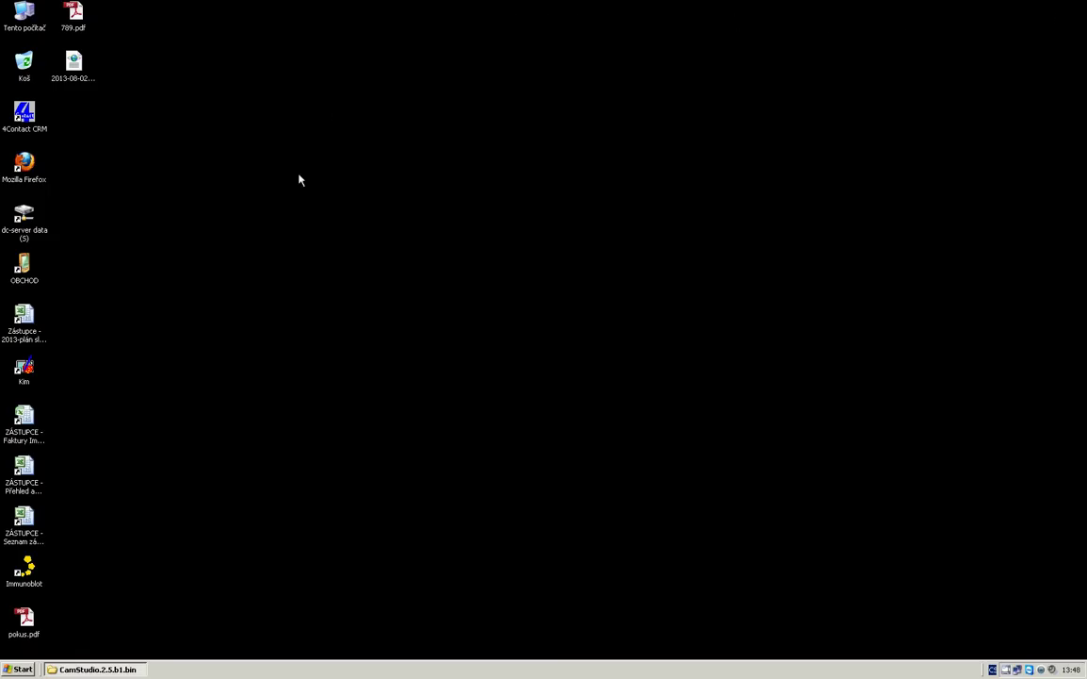